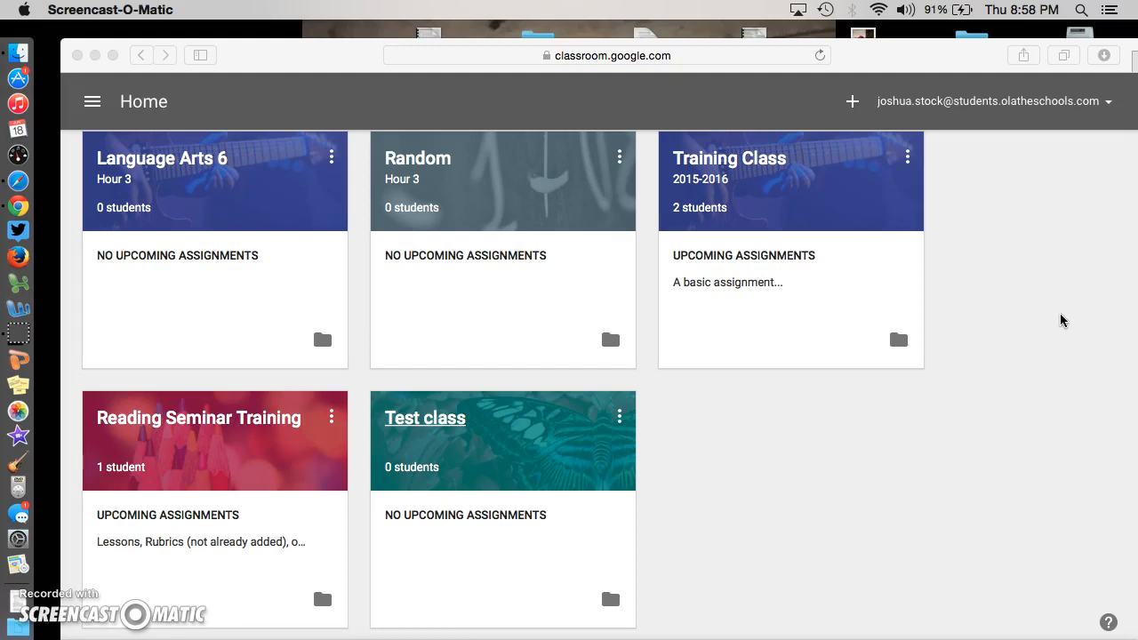
left_click(694, 58)
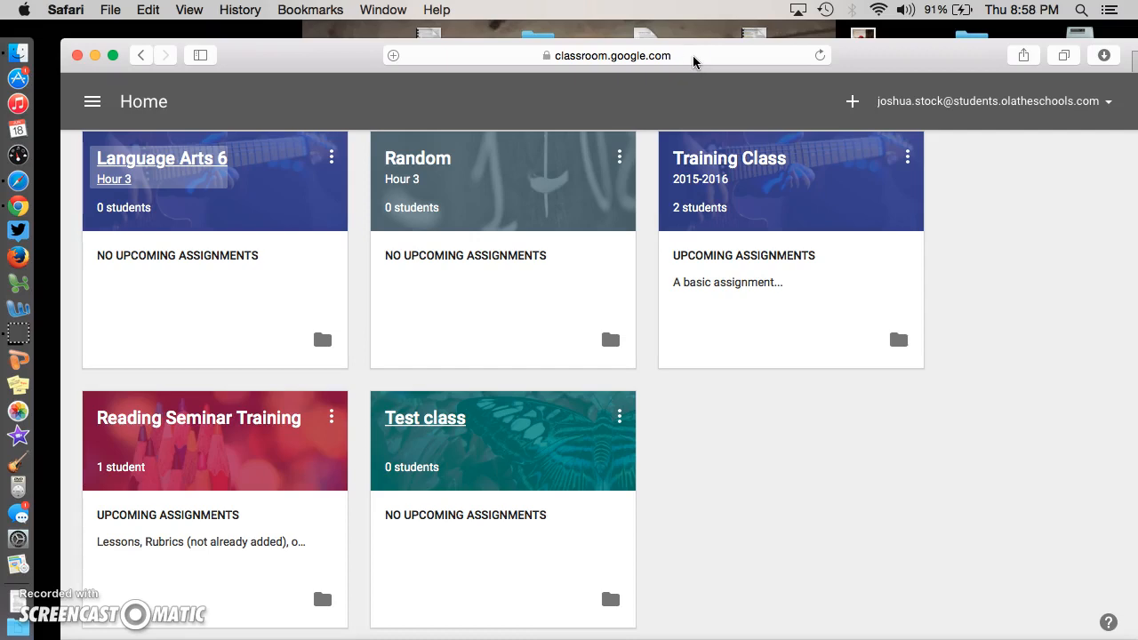
left_click(693, 59)
left_click(686, 56)
left_click(1004, 259)
left_click(270, 220)
left_click_drag(558, 196, 699, 237)
left_click(754, 401)
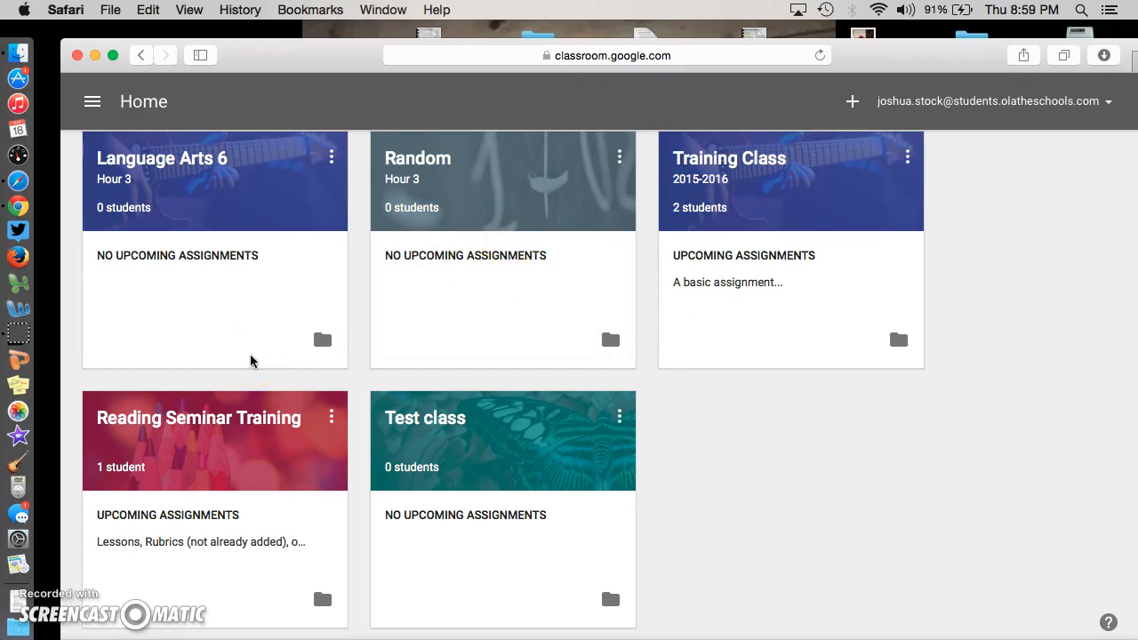
left_click(293, 208)
left_click(582, 217)
left_click(208, 471)
left_click(727, 496)
left_click(558, 253)
Step: Open the Assignments overview and look over the items to review for all classes
left_click(94, 102)
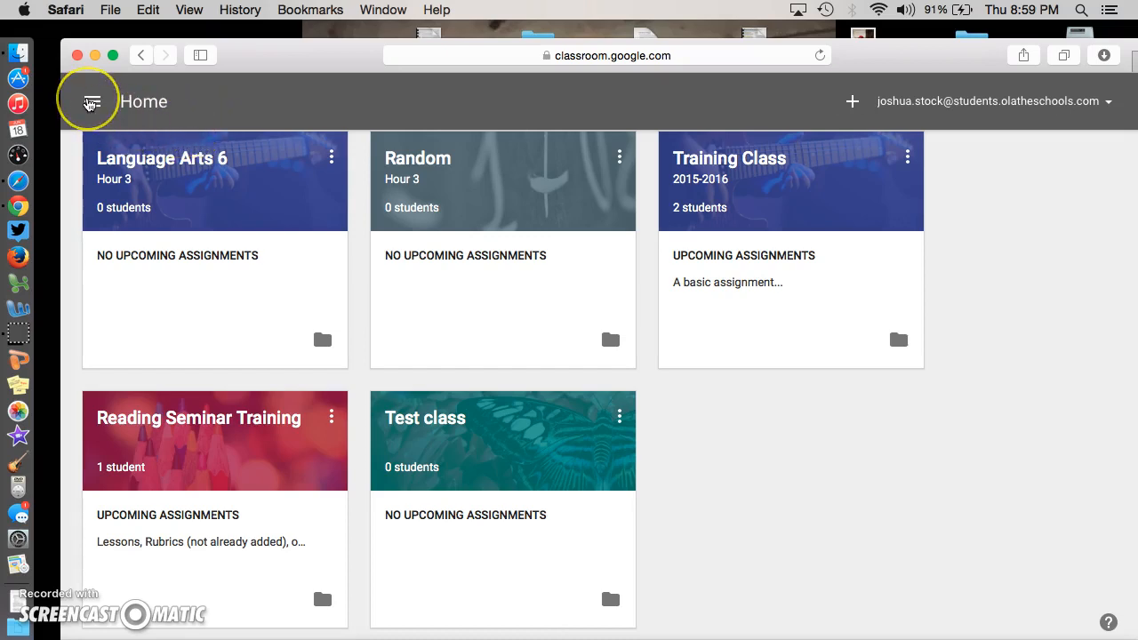
left_click(92, 104)
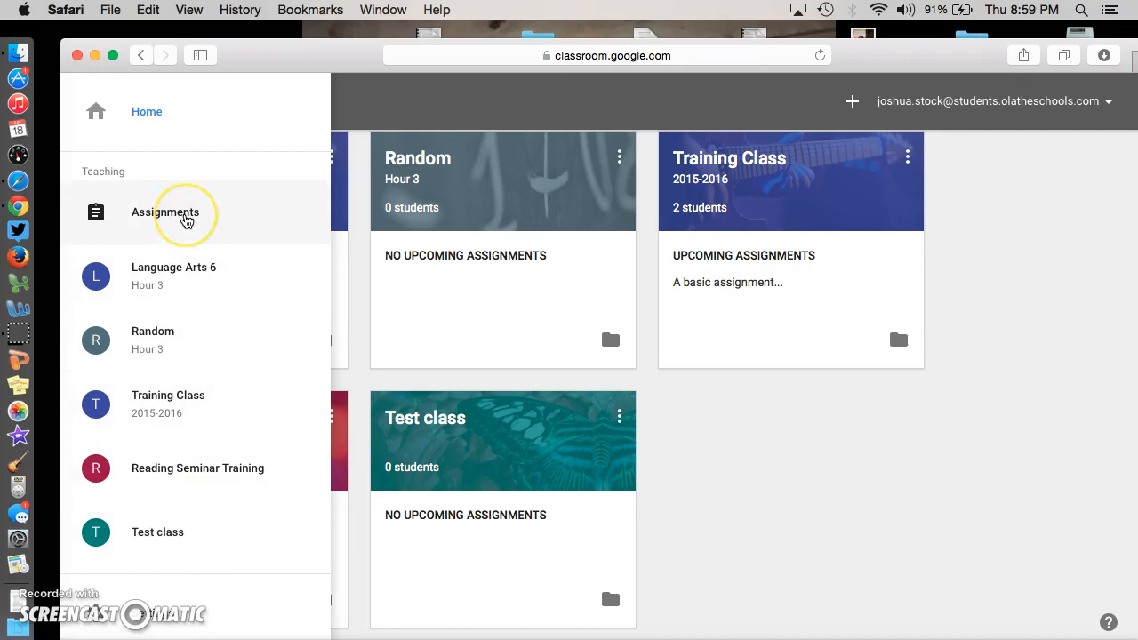
left_click(186, 221)
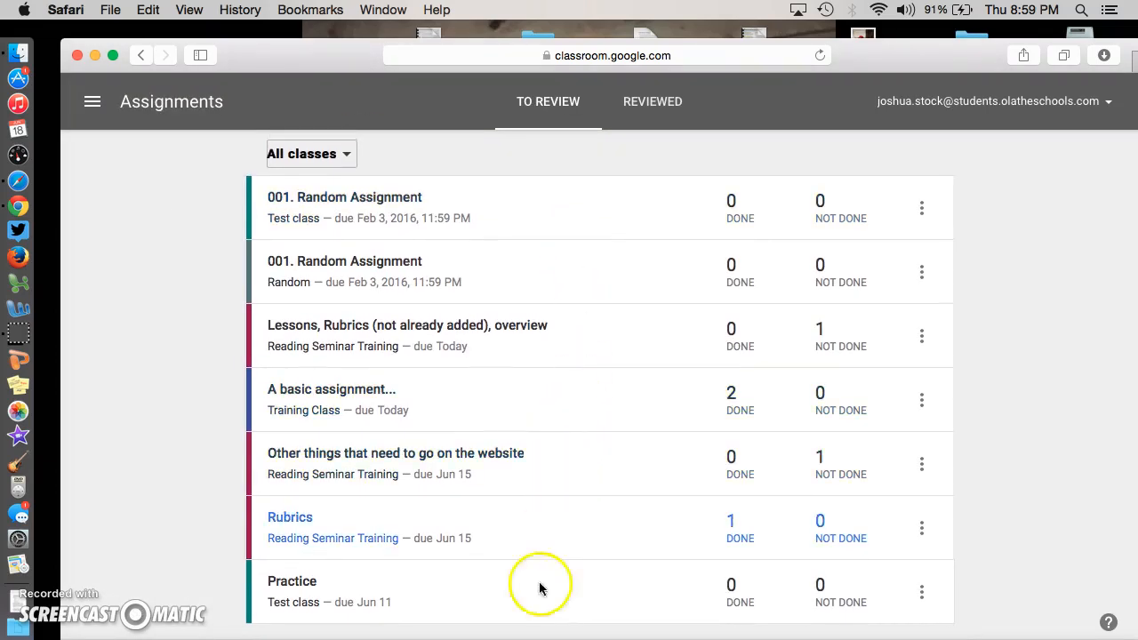
Step: Open the Settings page with the Google account and notification options
left_click(92, 102)
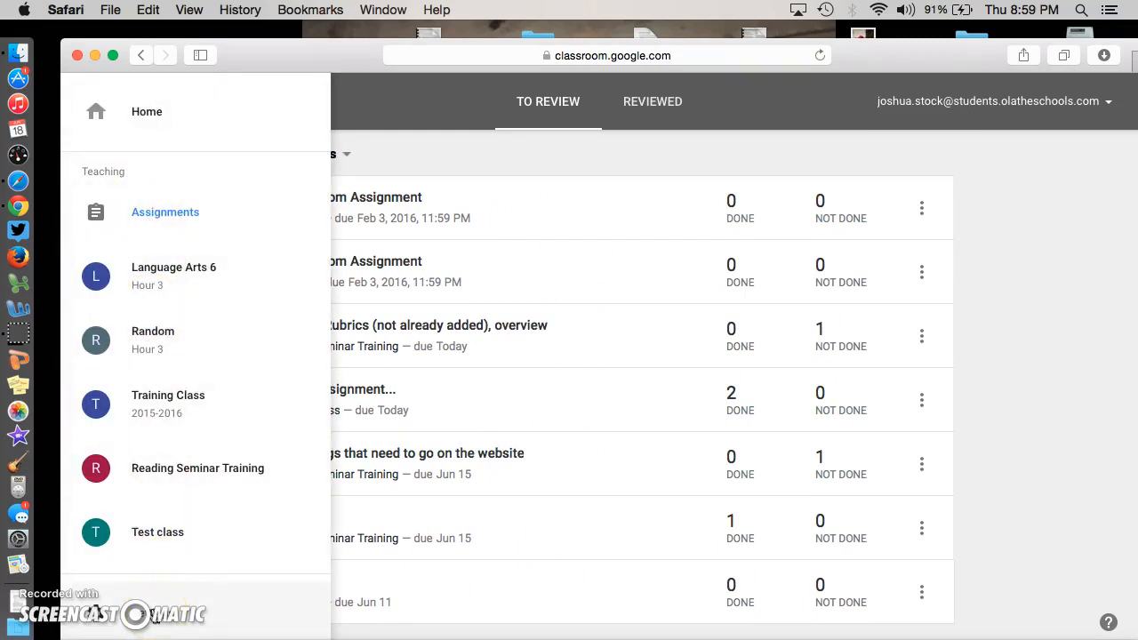
left_click(153, 614)
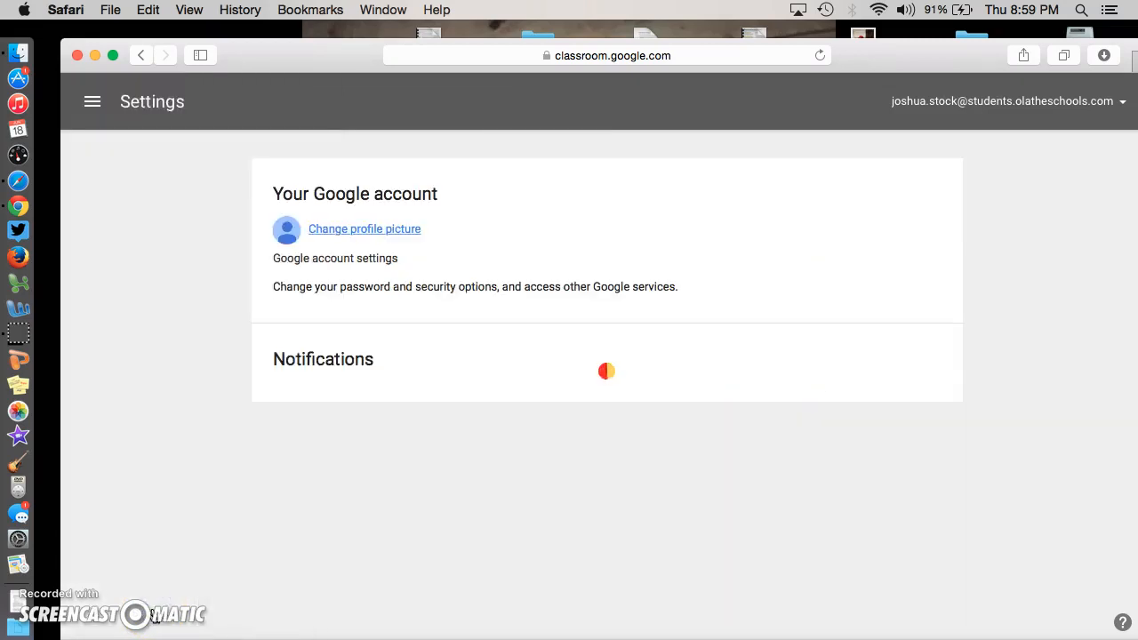
left_click(94, 102)
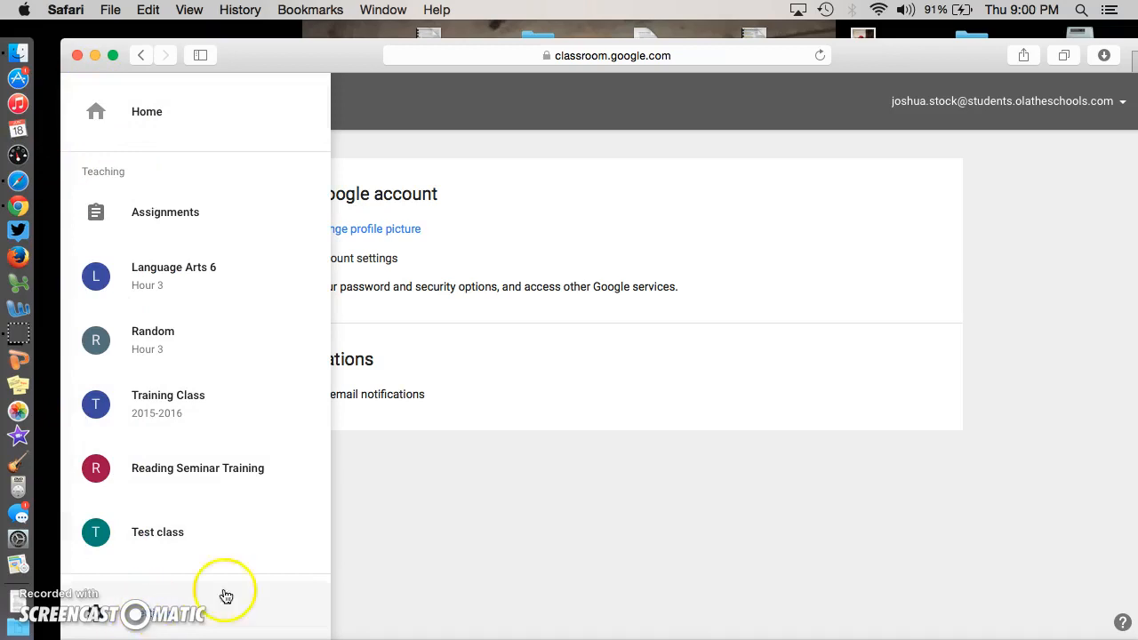
left_click(152, 605)
Step: Open the profile picture chooser, look through Your photos, Photos of you and Web camera, and return to Upload photos
left_click(419, 229)
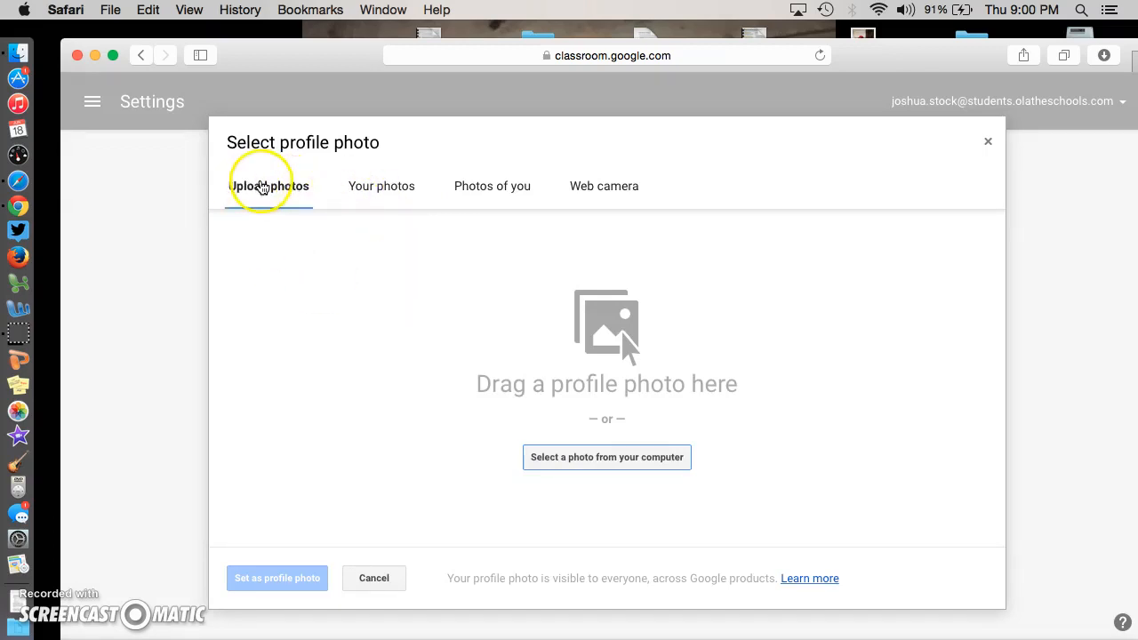
left_click(387, 185)
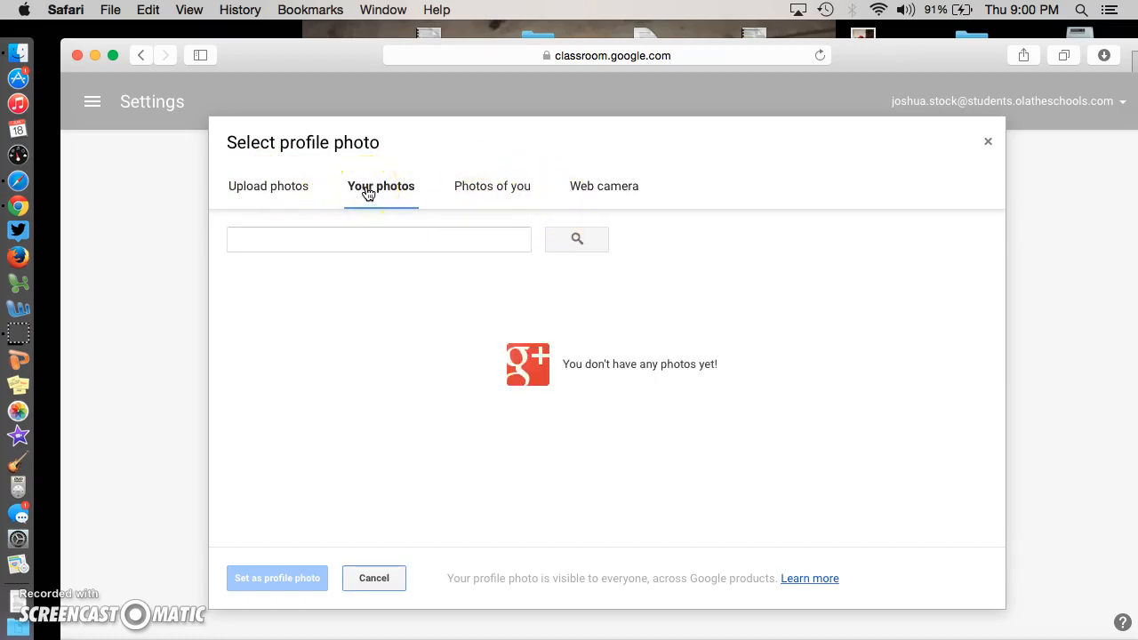
left_click(475, 192)
left_click(601, 194)
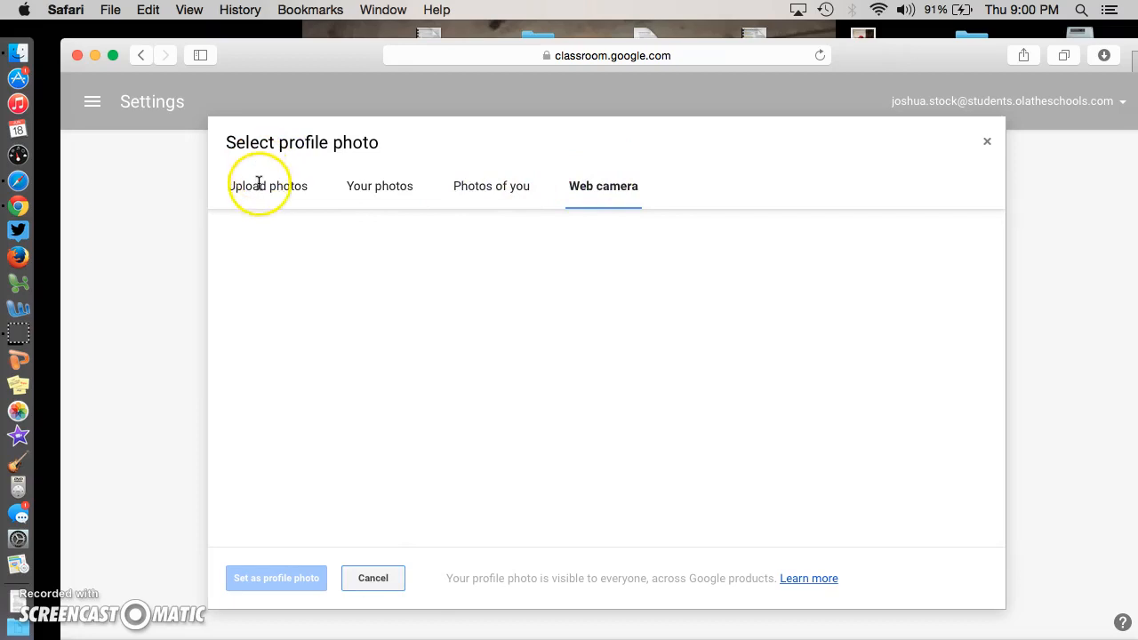
left_click(258, 186)
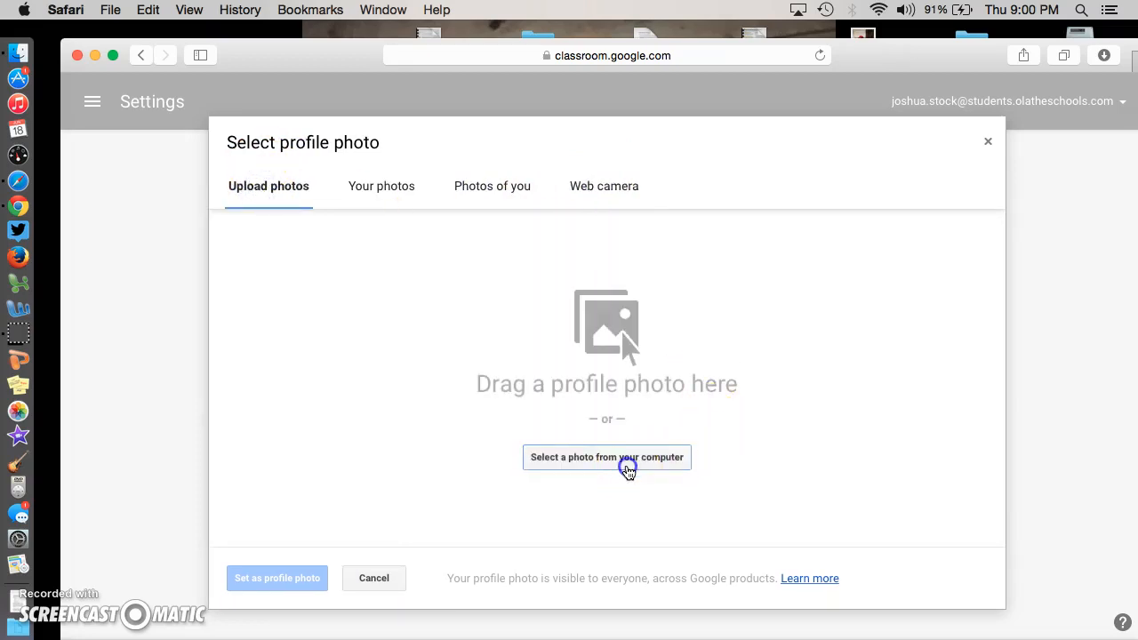
Step: Upload the batman PNG image from the computer's Desktop as the new profile photo
left_click(627, 466)
scroll(522, 294, "down", 10)
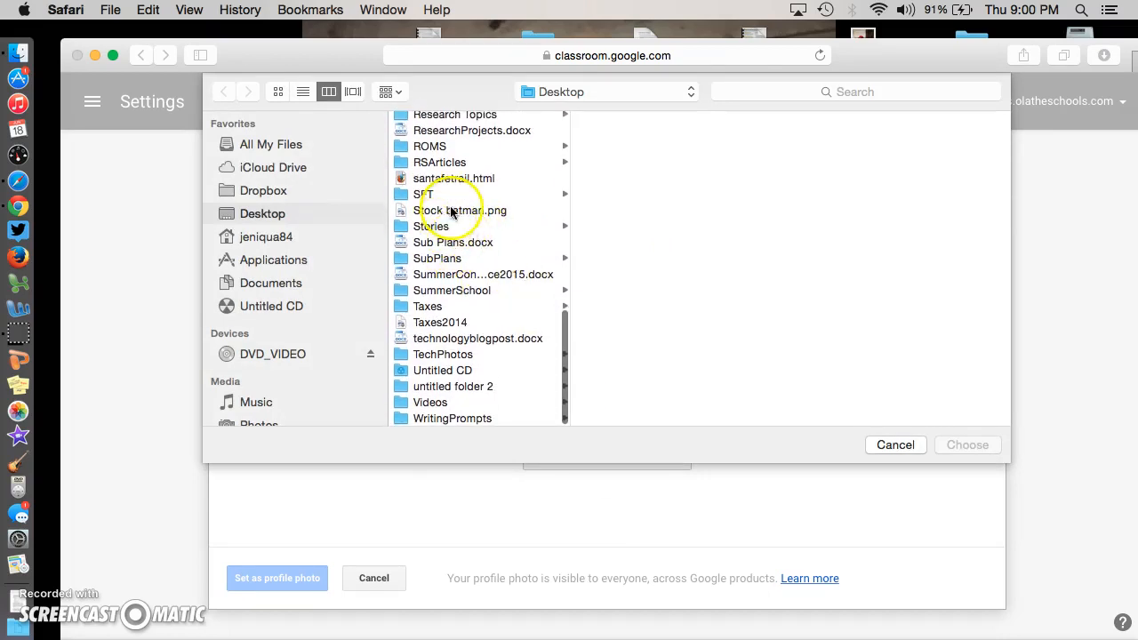
left_click(454, 211)
left_click(972, 445)
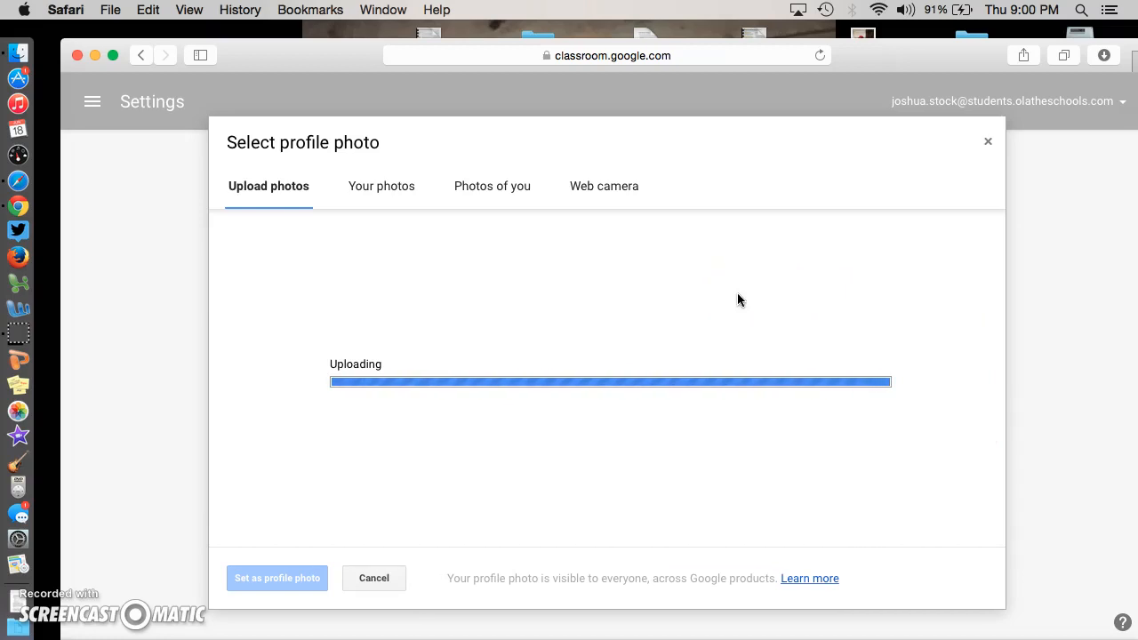
Step: Adjust the crop region over the middle of the uploaded image and set it as the profile photo
left_click_drag(649, 348, 563, 324)
left_click_drag(623, 446, 767, 511)
left_click_drag(554, 436, 622, 447)
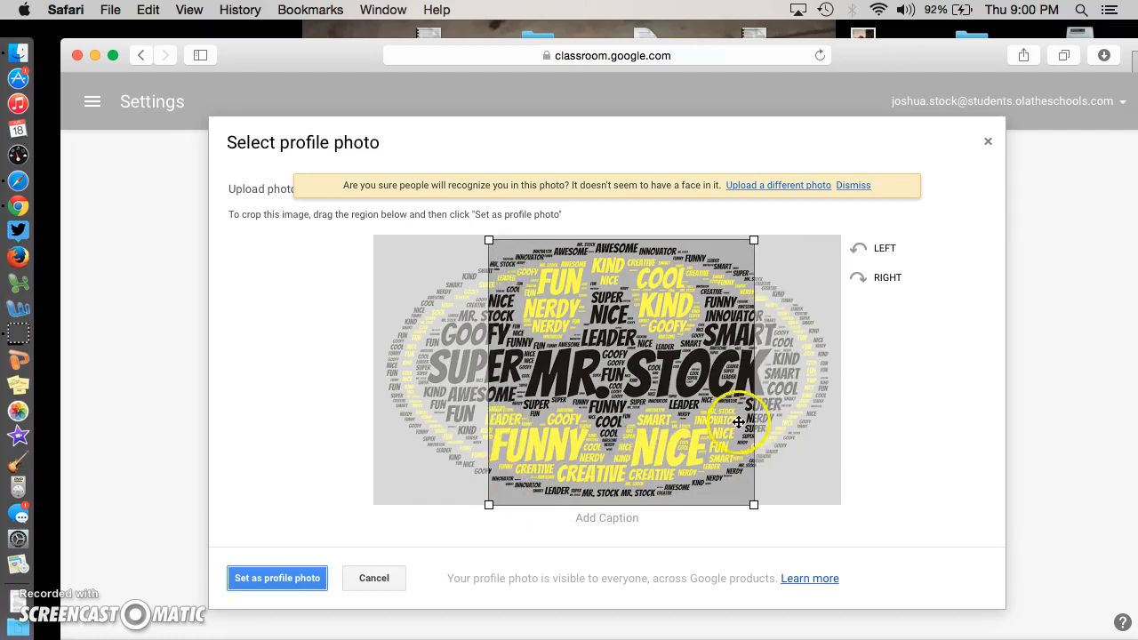
left_click(269, 579)
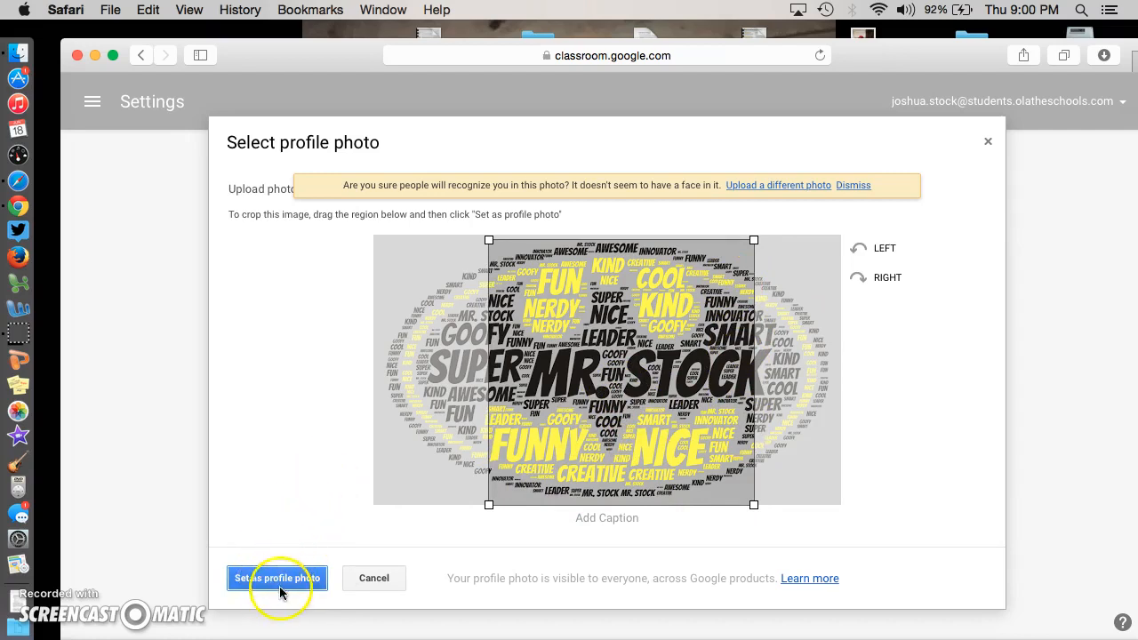
left_click(281, 579)
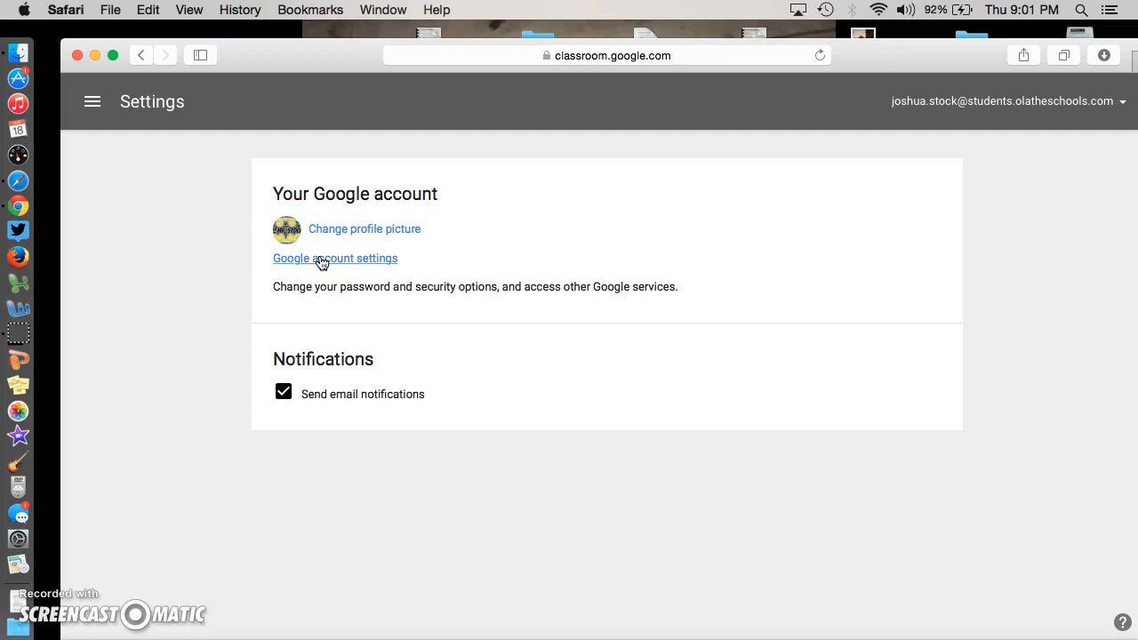
Step: Leave the settings and return to the Home page with all the class cards
left_click(93, 103)
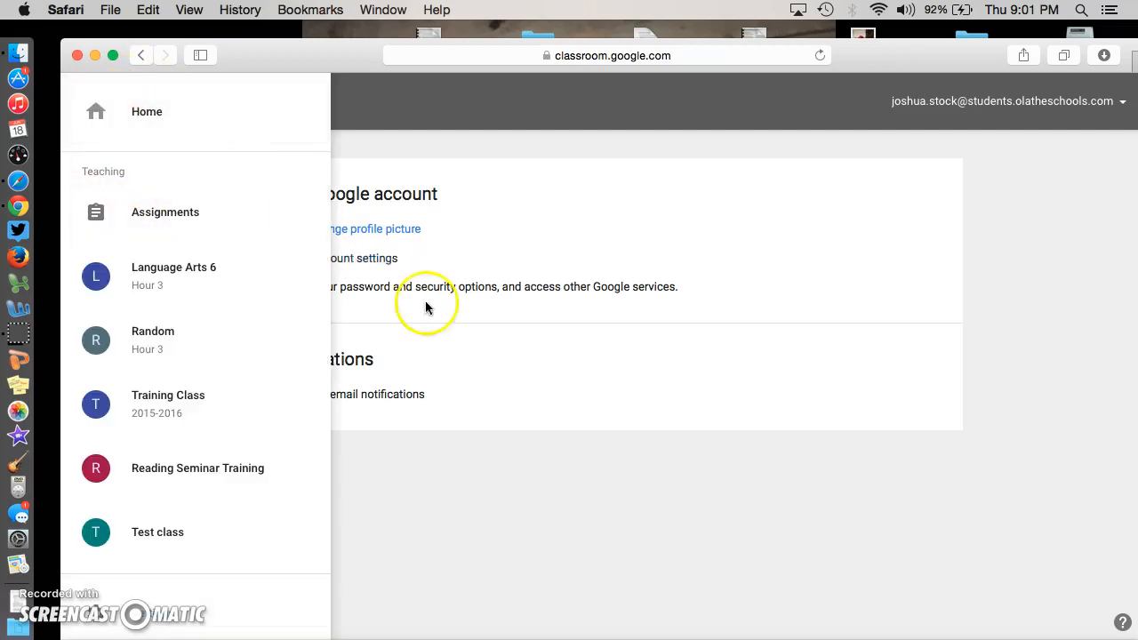
left_click(452, 317)
left_click(93, 114)
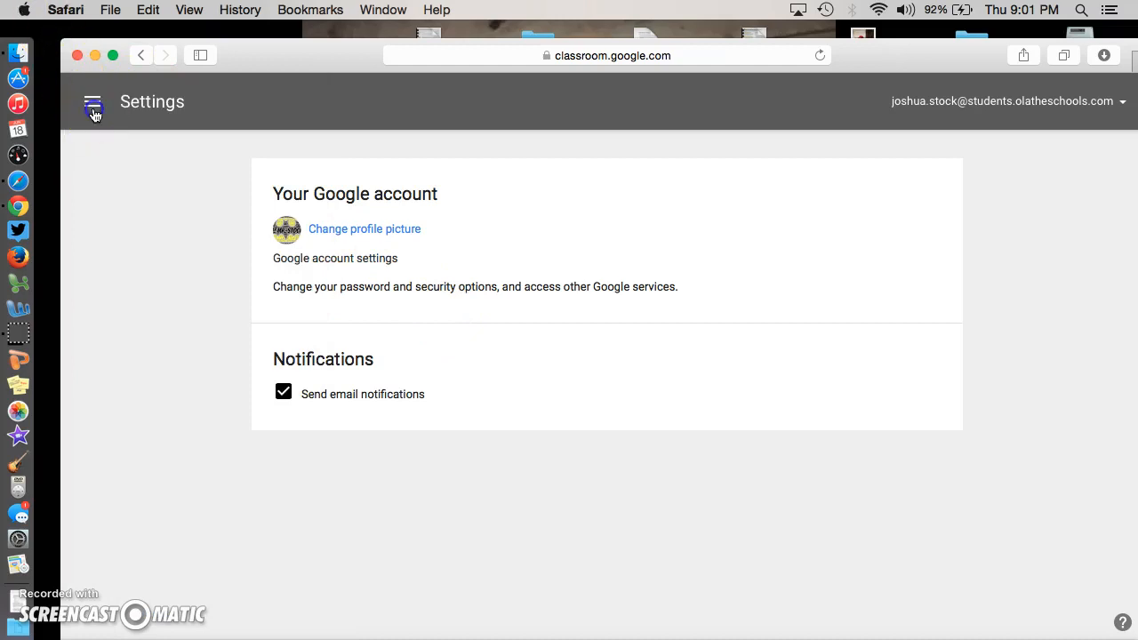
left_click(93, 114)
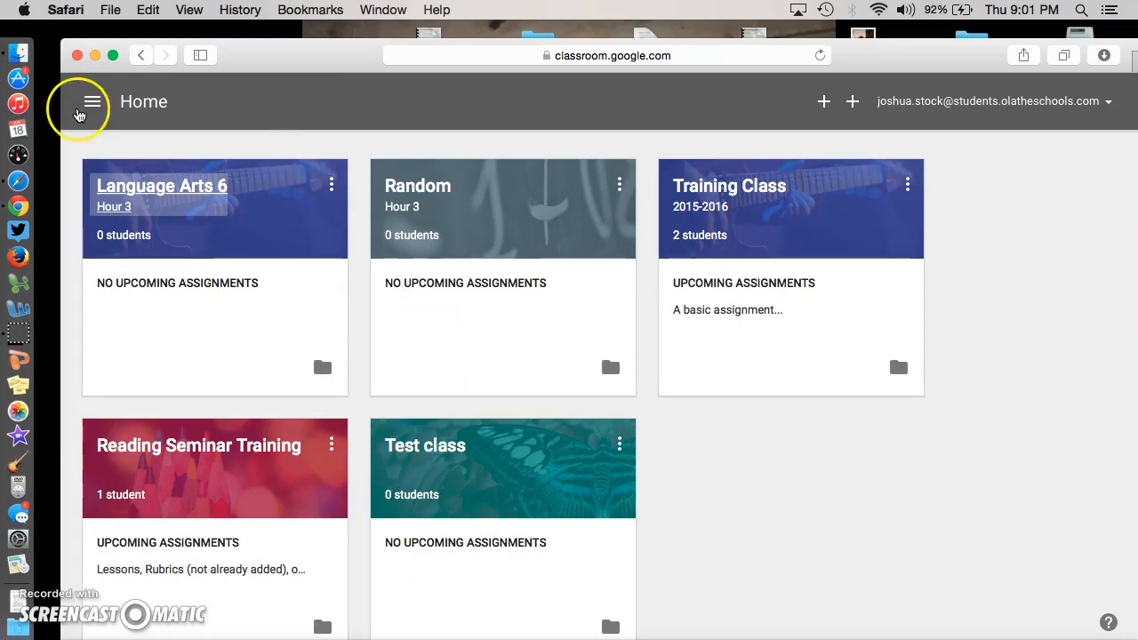
left_click(93, 101)
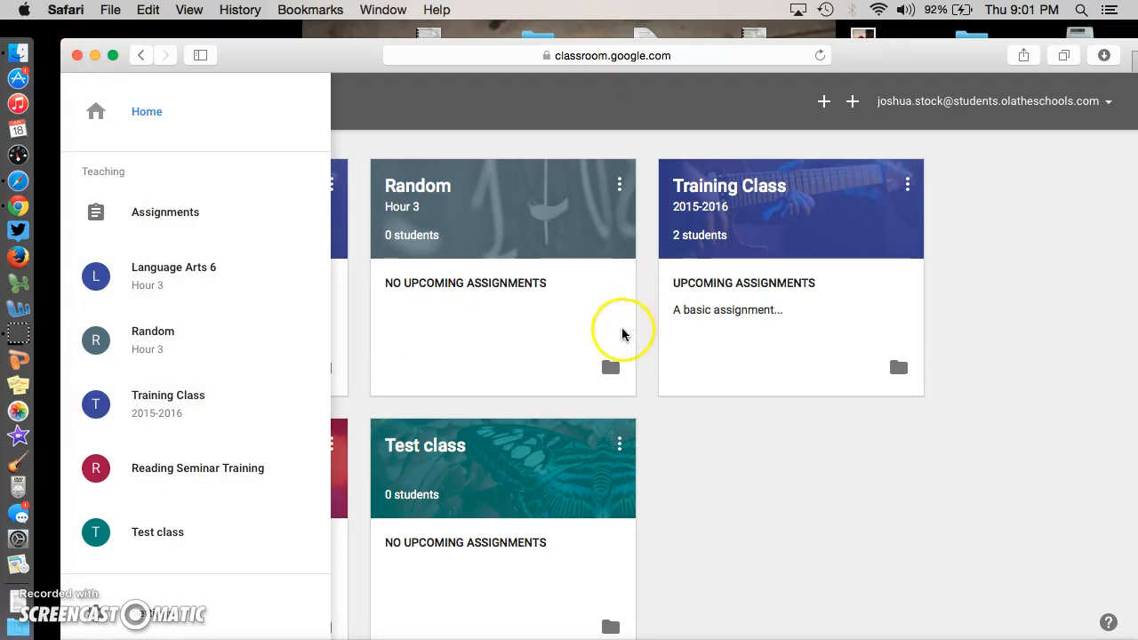
left_click(722, 411)
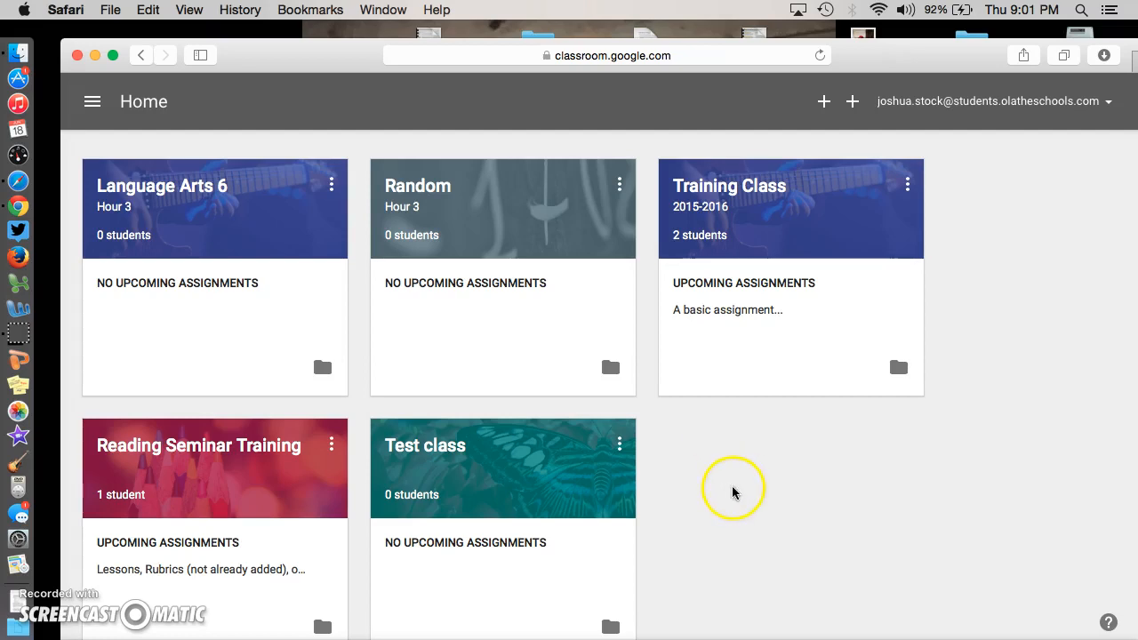
Step: Start creating a new class and enter Language Arts 6 as its class name
left_click(852, 104)
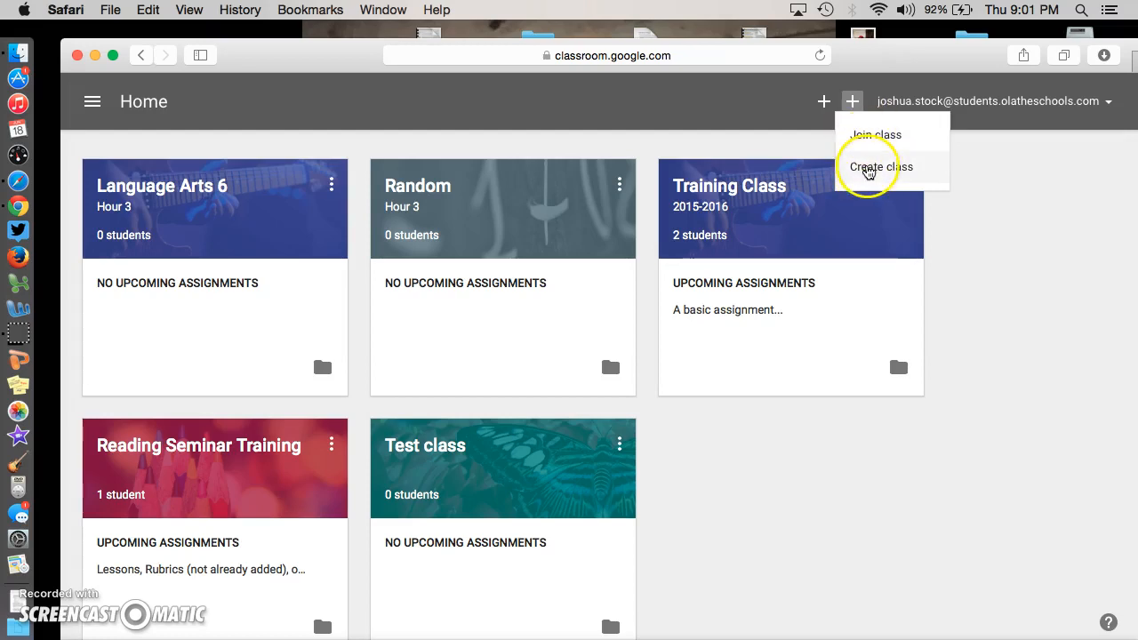
left_click(868, 169)
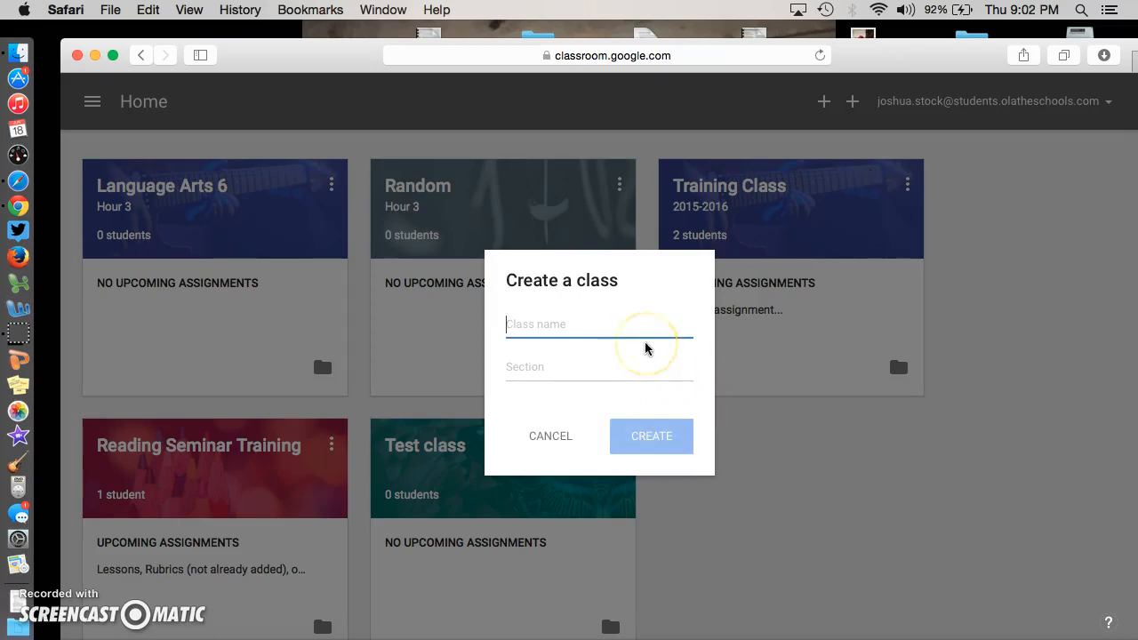
type("Languag")
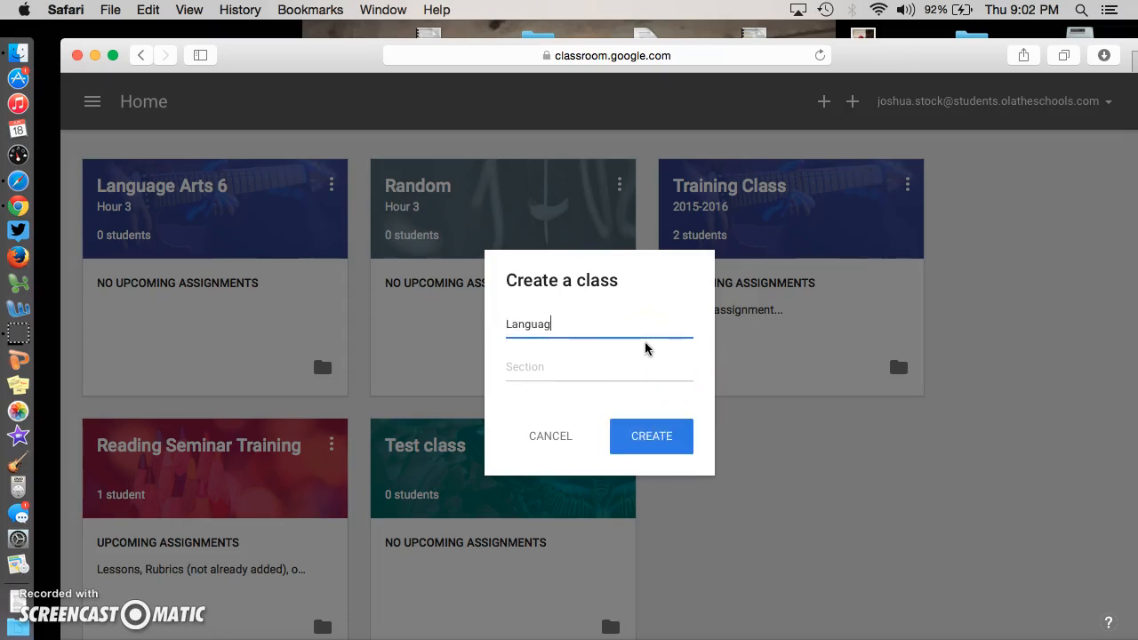
type("e Arts 6")
left_click(615, 378)
type("Hour 5")
key("BackSpace")
key("BackSpace")
key("BackSpace")
key("BackSpace")
key("BackSpace")
key("BackSpace")
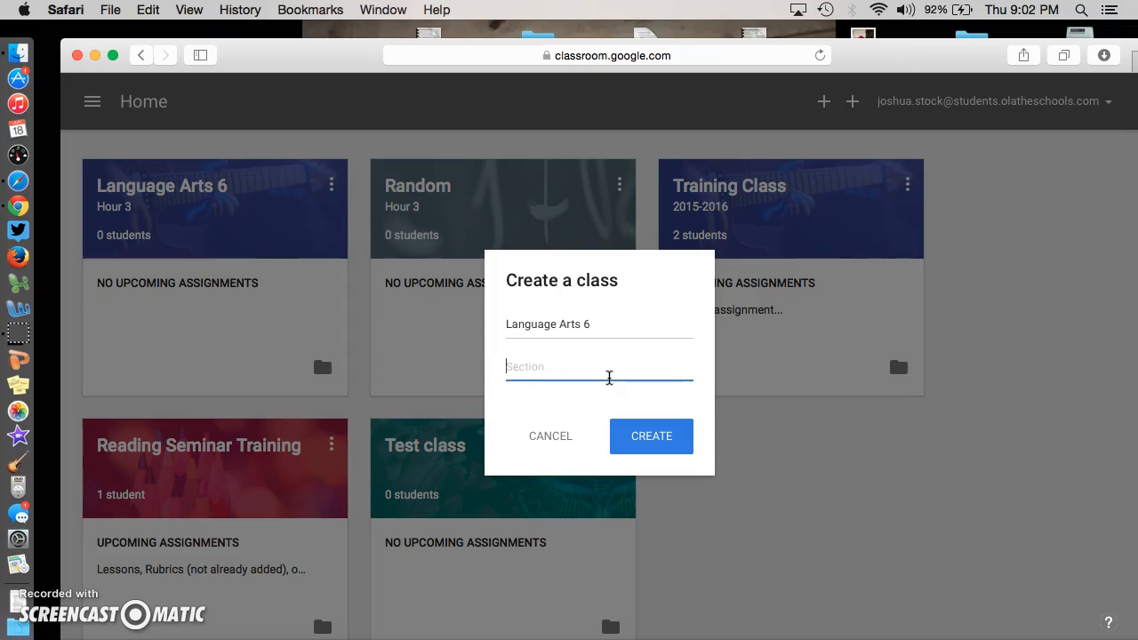
Step: Set the new class's name to "Language Arts- Hour 5" and its section to 2015-2016
left_click(609, 326)
key("BackSpace")
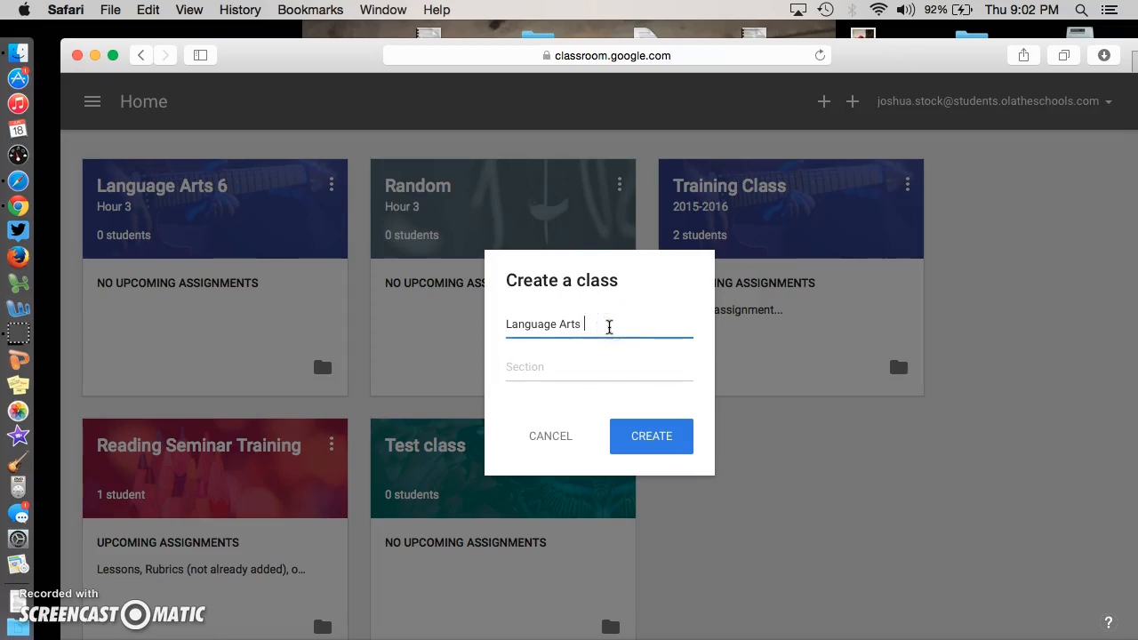
type("- Hour 5")
key("Tab")
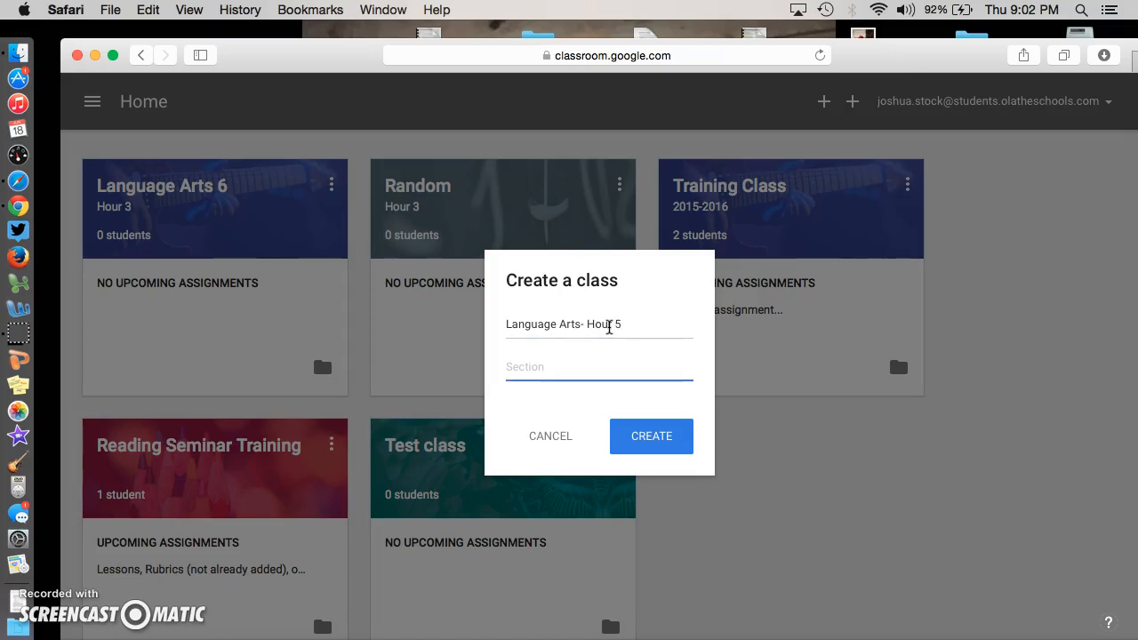
left_click(597, 372)
type("20")
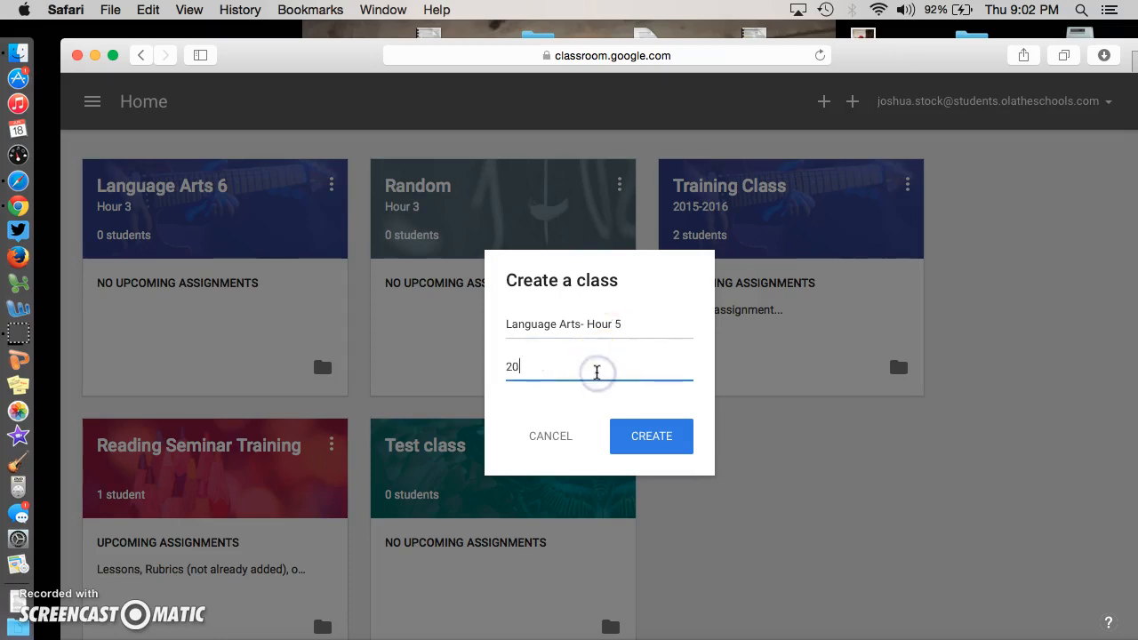
type("15-2016")
Step: Change the class name to Language Arts 6, removing the hour from it
left_click_drag(654, 313, 580, 327)
left_click(632, 326)
key("BackSpace")
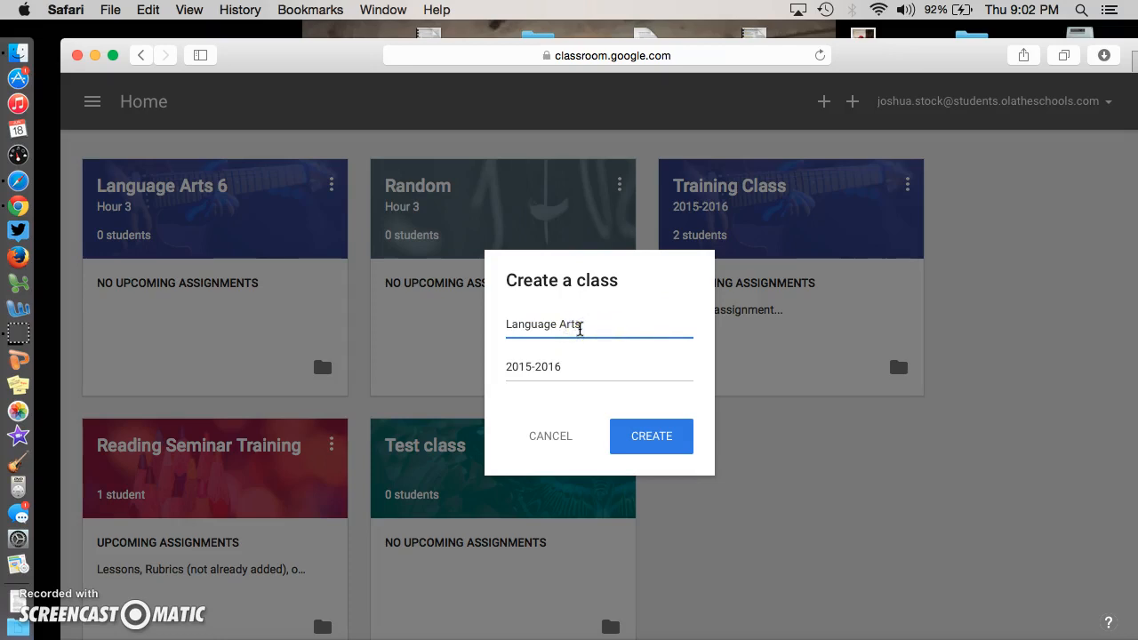
left_click_drag(578, 374, 471, 369)
left_click(604, 321)
type("6")
Step: Replace the section with Hour 3 and create the class
left_click(578, 375)
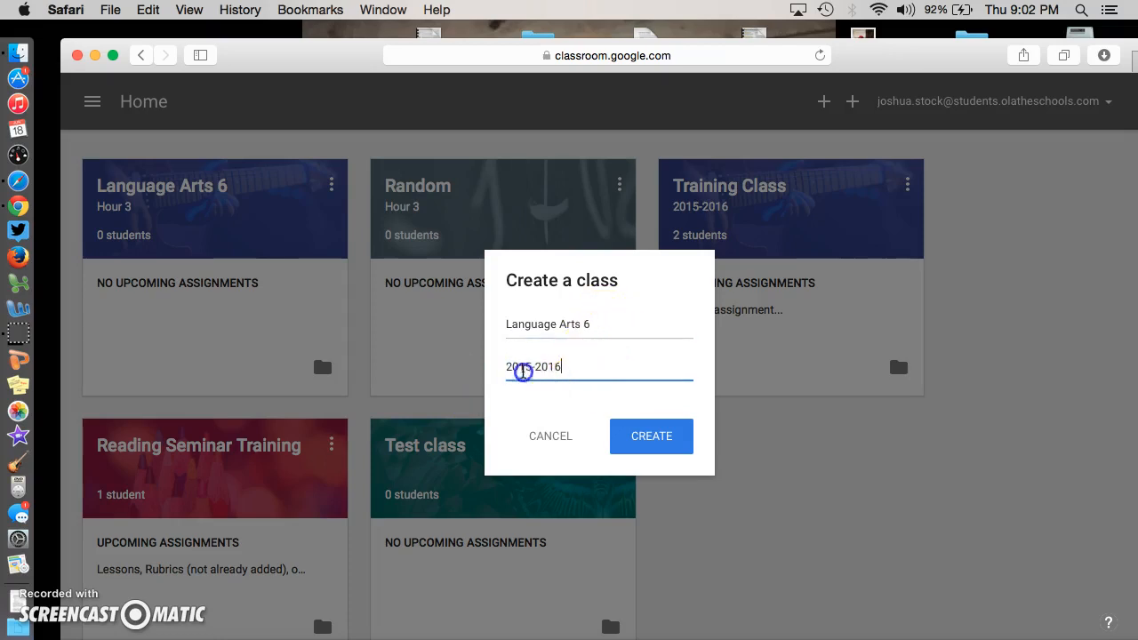
key("BackSpace")
key("BackSpace")
key("BackSpace")
key("BackSpace")
key("BackSpace")
key("BackSpace")
key("BackSpace")
key("BackSpace")
key("BackSpace")
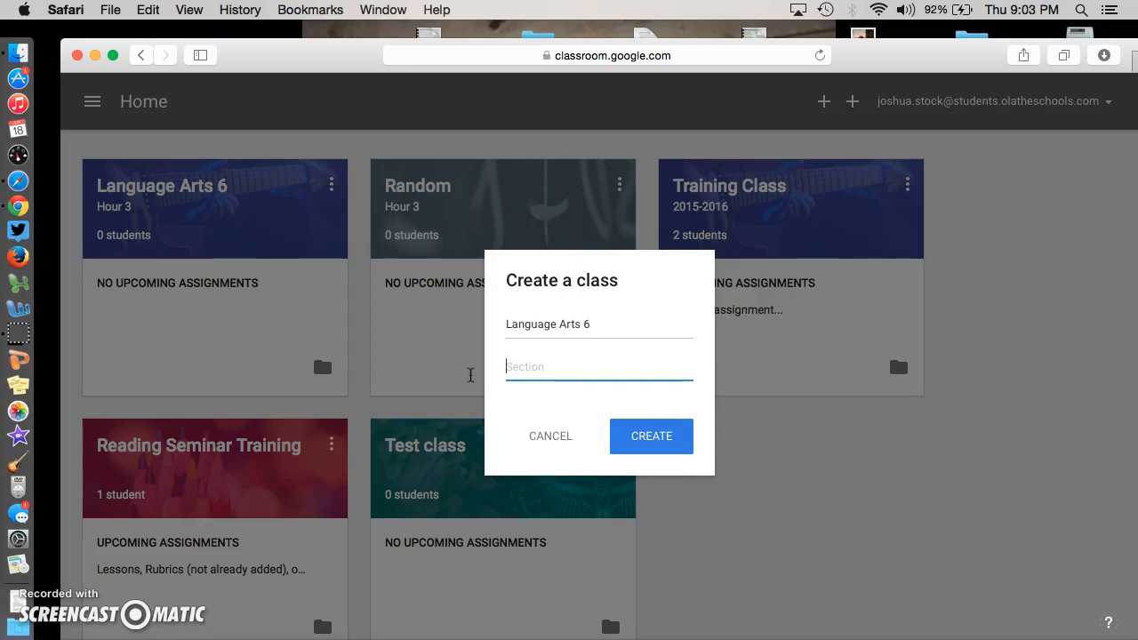
type("Hour 3")
left_click(649, 436)
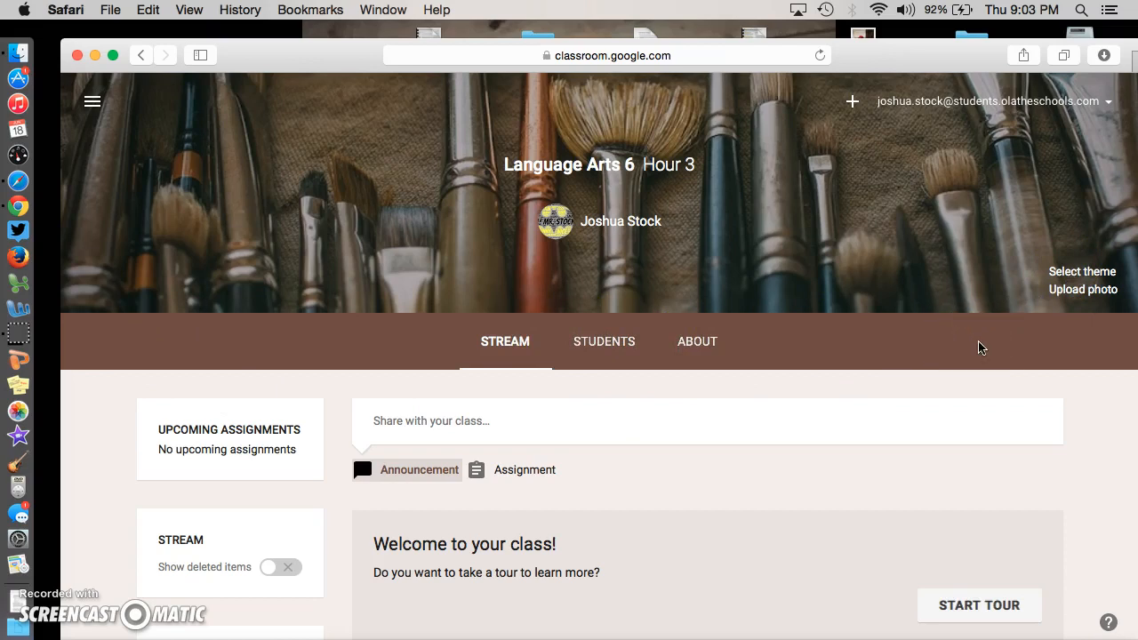
Step: Set the class theme to the gallery image of old leather-bound books on a shelf with a ladder
left_click(1067, 271)
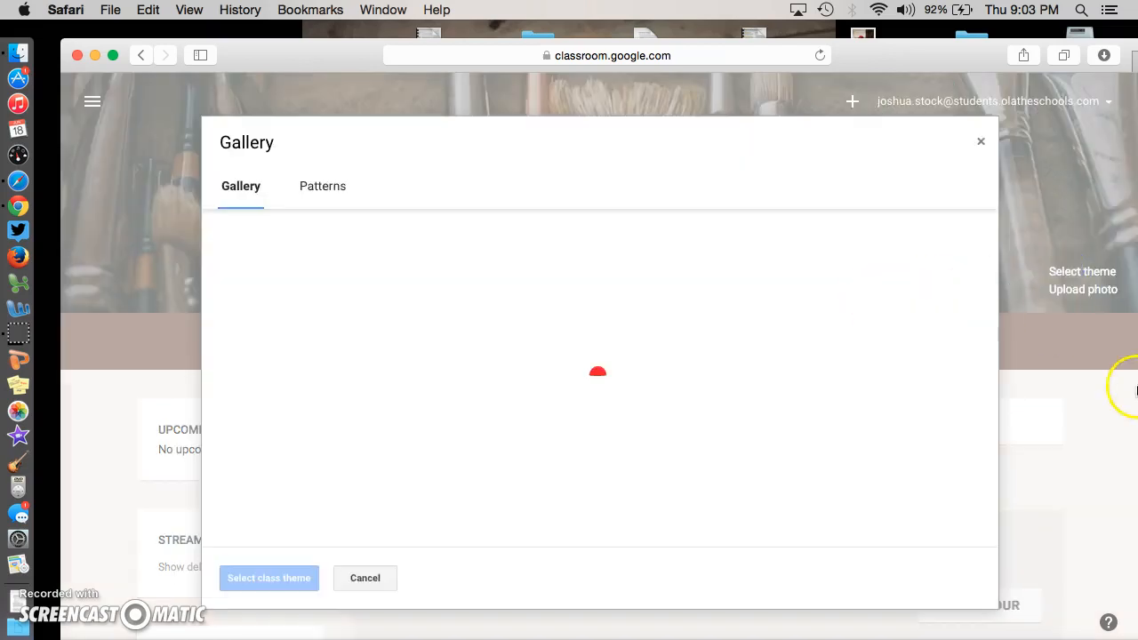
scroll(673, 358, "down", 4)
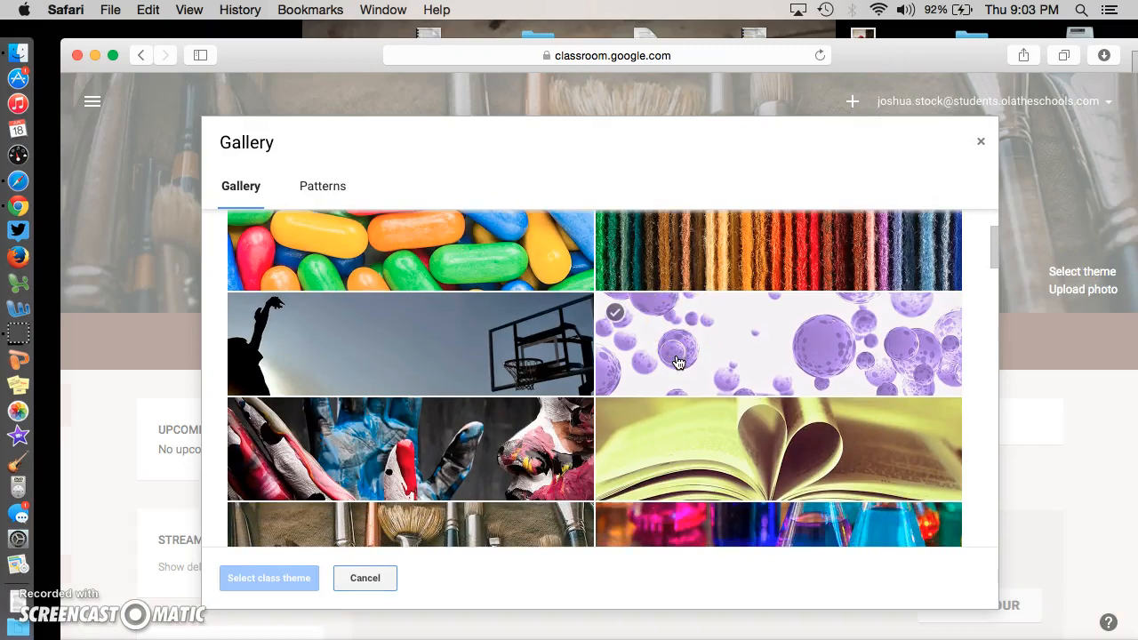
scroll(678, 362, "down", 15)
scroll(677, 362, "down", 12)
scroll(678, 362, "down", 10)
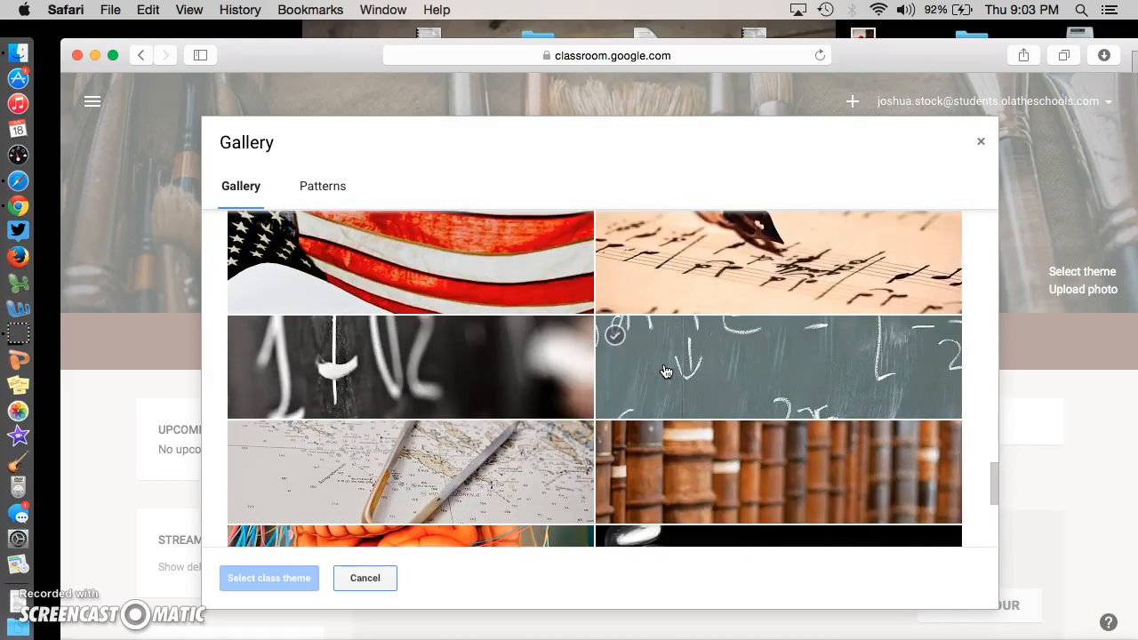
scroll(665, 371, "down", 1)
scroll(665, 371, "up", 4)
scroll(665, 371, "down", 6)
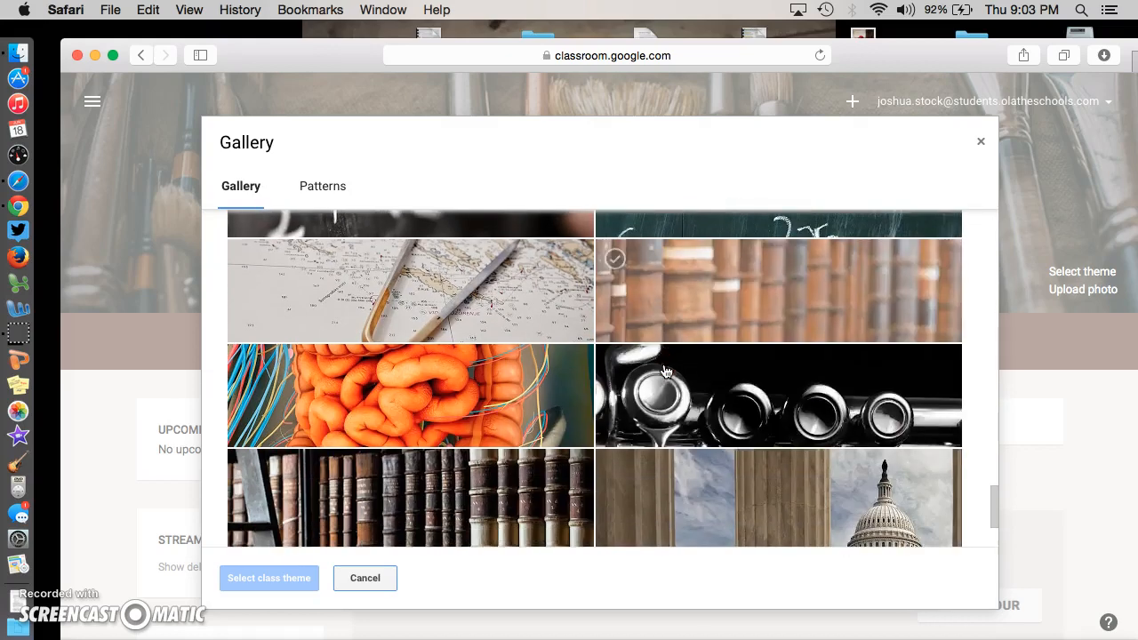
scroll(665, 370, "down", 3)
left_click(520, 350)
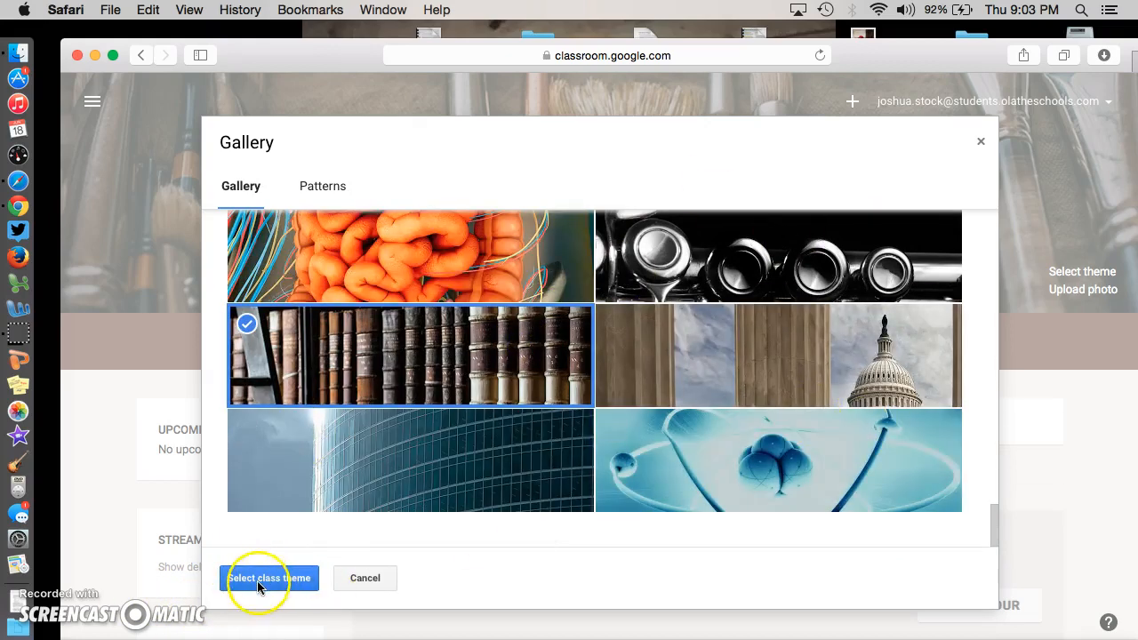
left_click(269, 578)
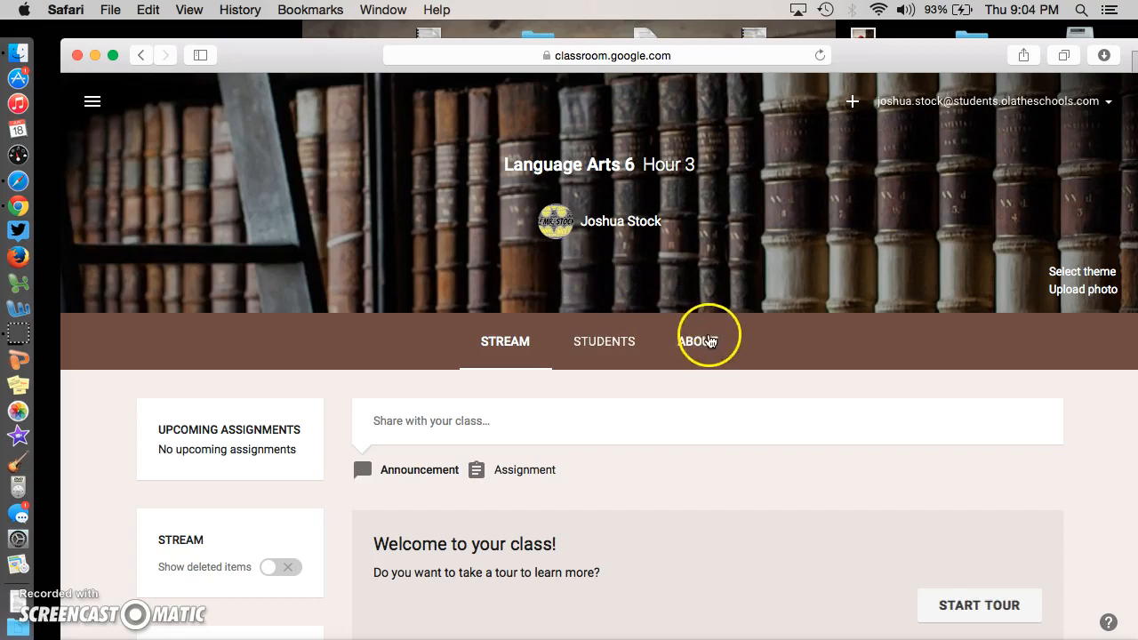
Step: Enter Language Arts 6 as the title on the class's About page and start a new materials entry
left_click(709, 343)
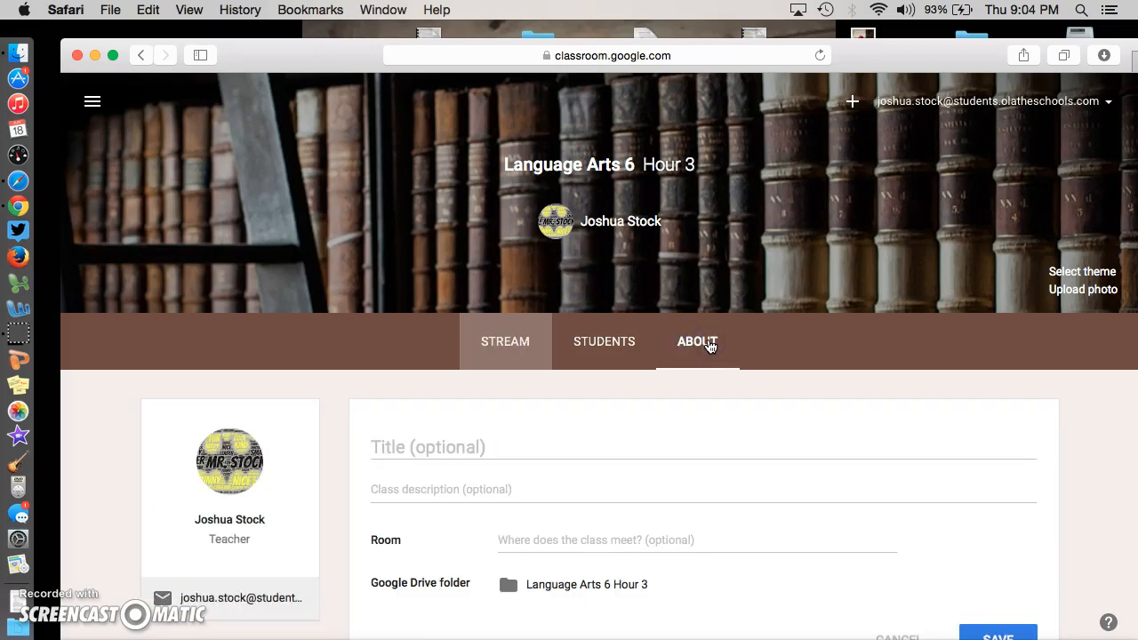
scroll(709, 345, "down", 3)
left_click(737, 191)
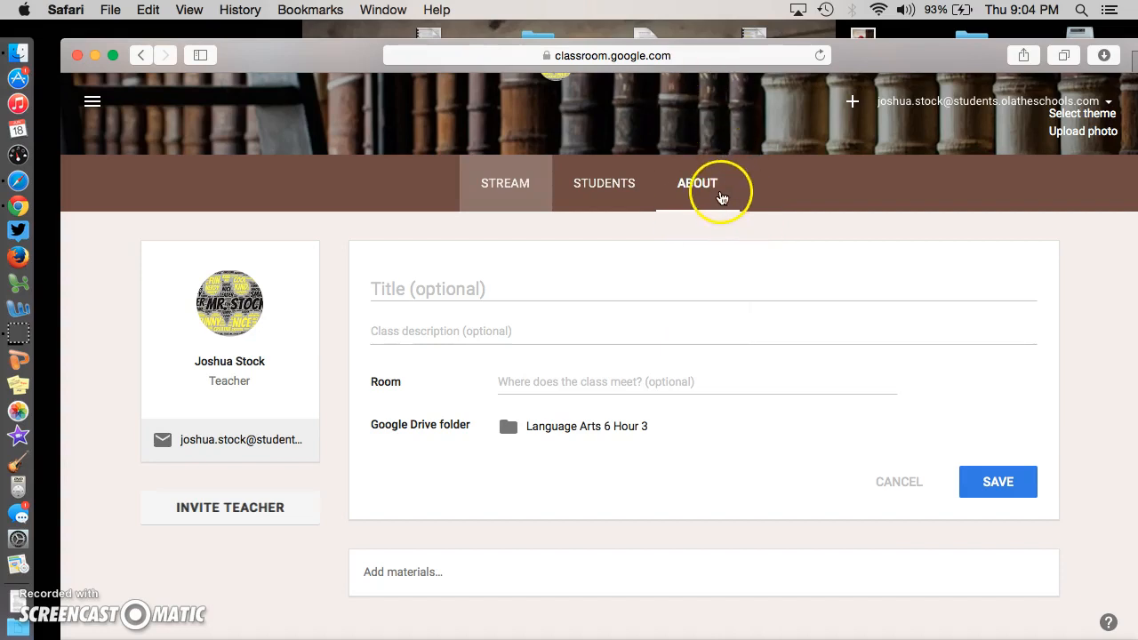
left_click(587, 292)
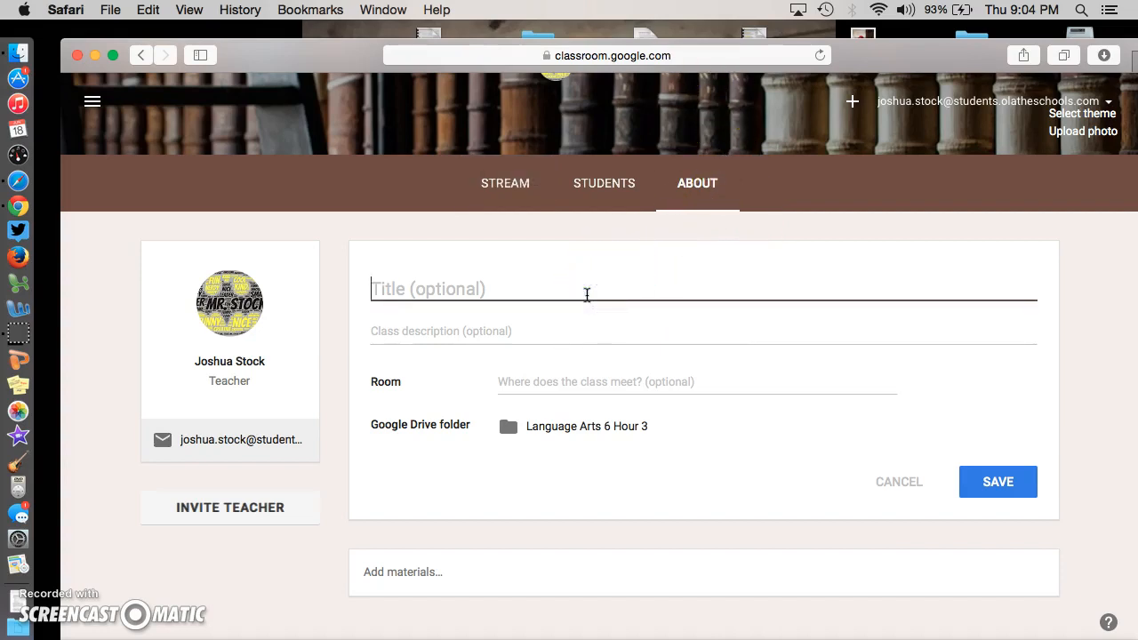
type("Language Arts 6")
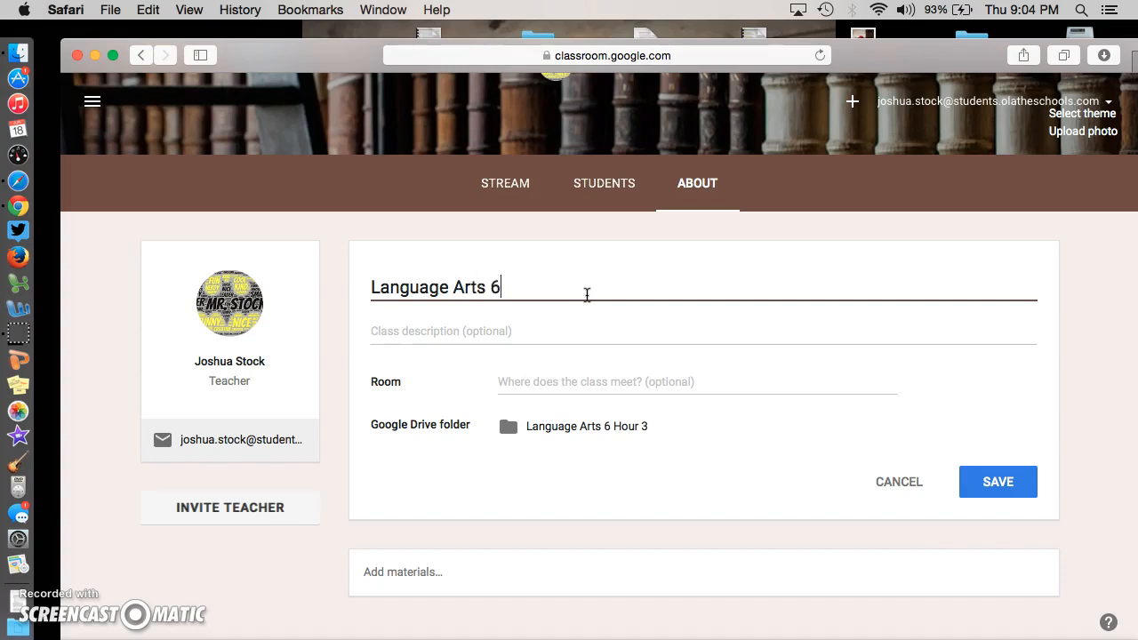
left_click(587, 340)
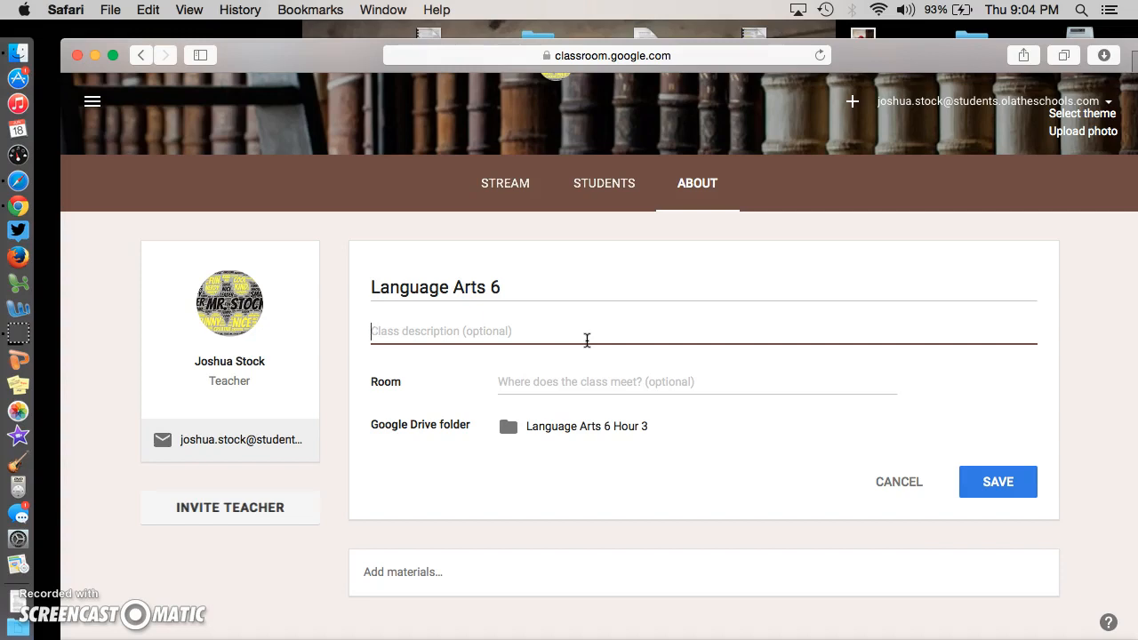
left_click(427, 585)
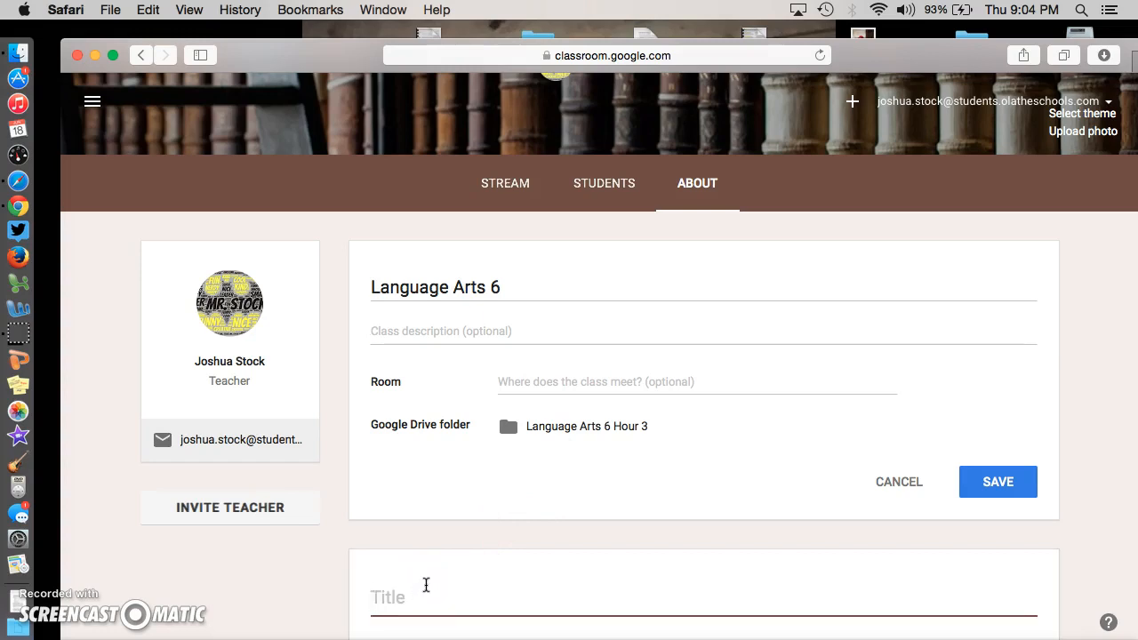
type("Syll")
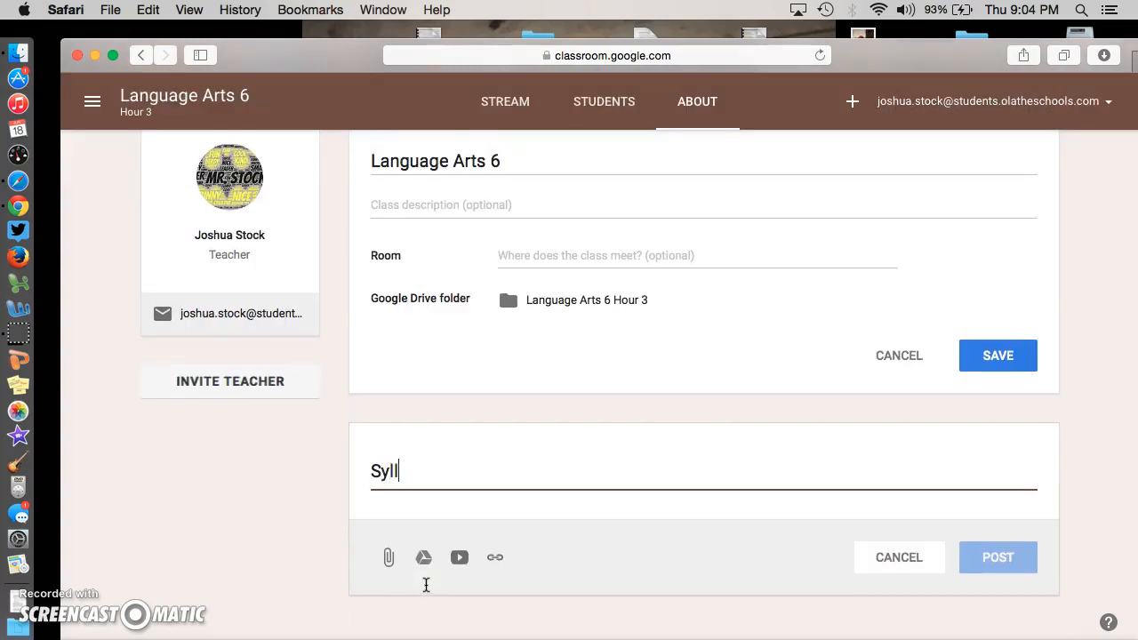
type("abus")
key("BackSpace")
key("BackSpace")
key("BackSpace")
key("BackSpace")
key("BackSpace")
key("BackSpace")
key("BackSpace")
key("BackSpace")
left_click(315, 526)
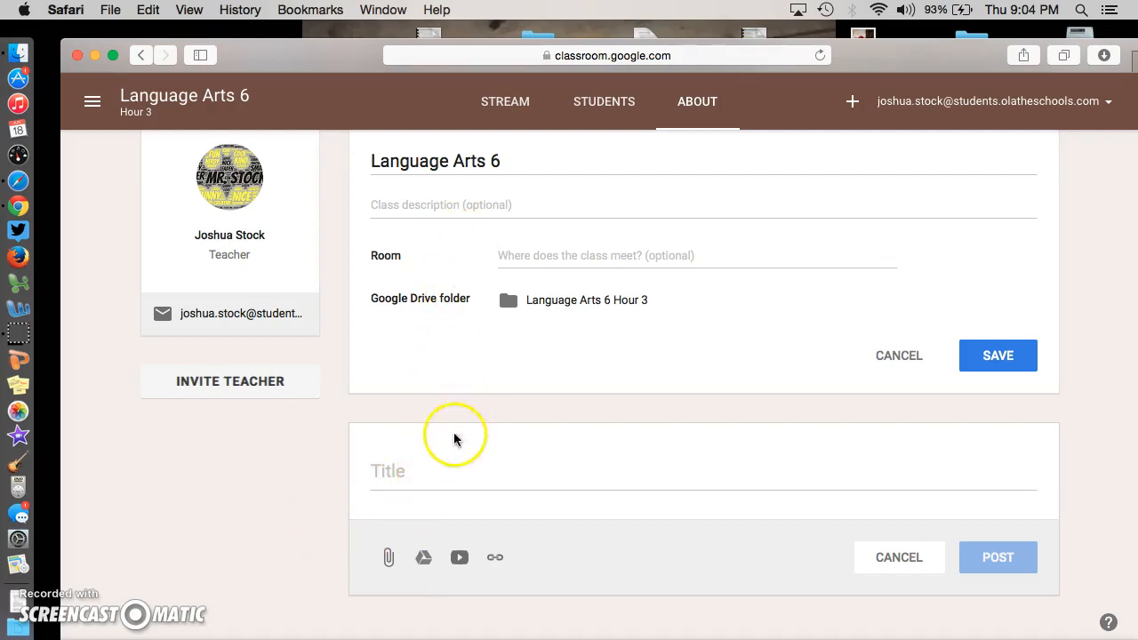
left_click(432, 473)
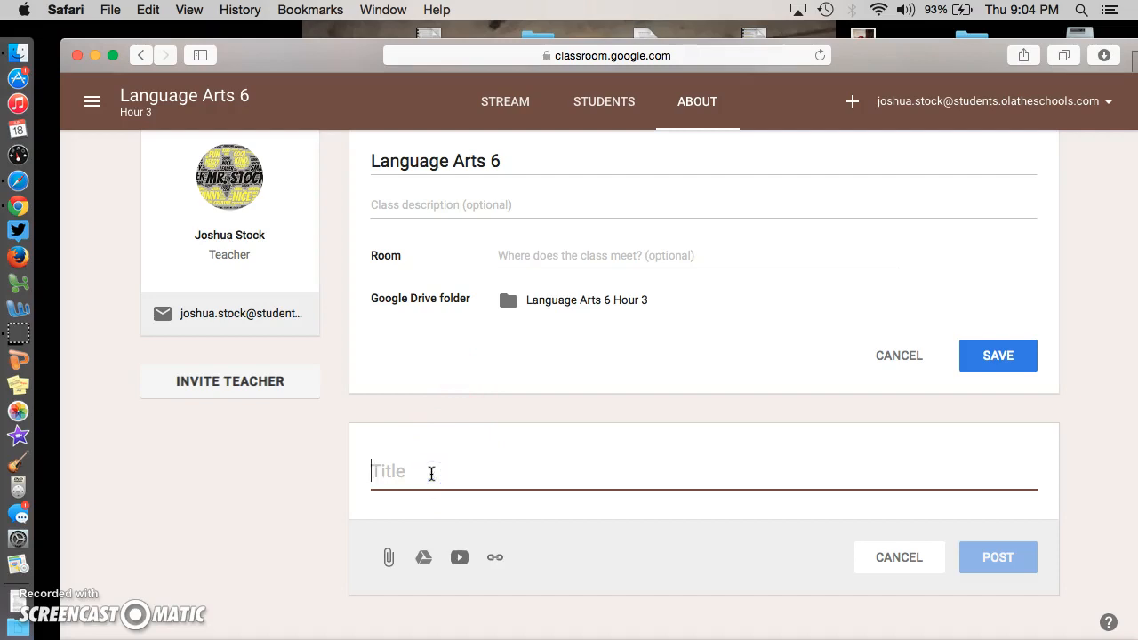
type("Materials")
key("BackSpace")
key("BackSpace")
key("BackSpace")
key("BackSpace")
key("BackSpace")
key("BackSpace")
key("BackSpace")
key("BackSpace")
key("BackSpace")
Step: Title the new class materials entry Syllabus
type("Su")
key("BackSpace")
type("yllabus")
Step: View the file upload options for the Syllabus entry and close them without attaching anything
scroll(455, 395, "up", 2)
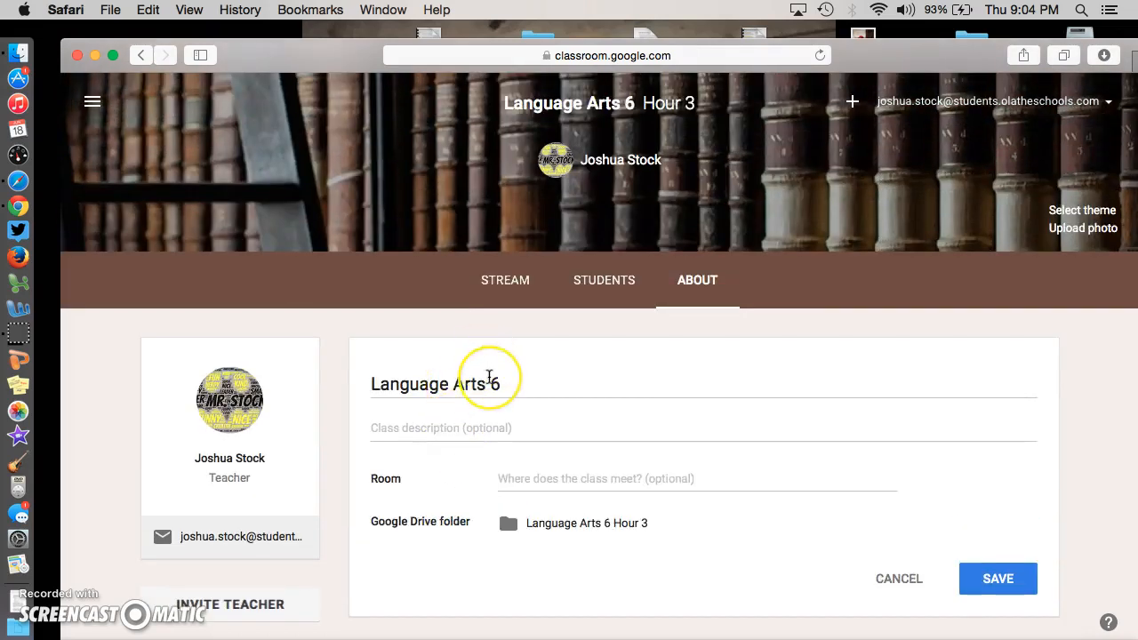
scroll(480, 380, "down", 3)
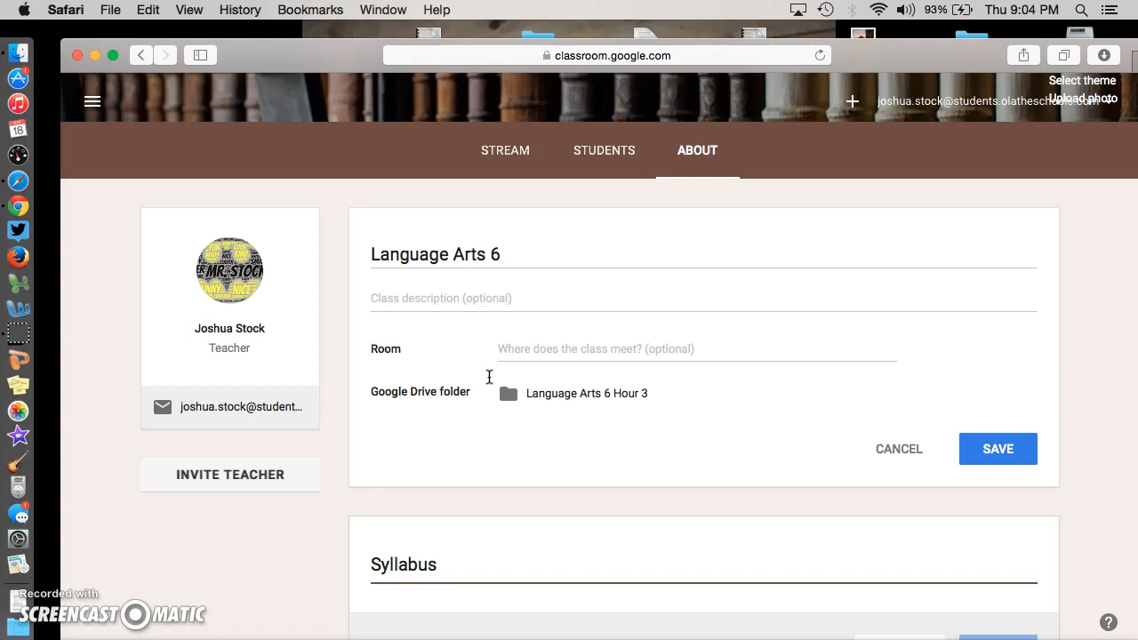
scroll(489, 377, "down", 2)
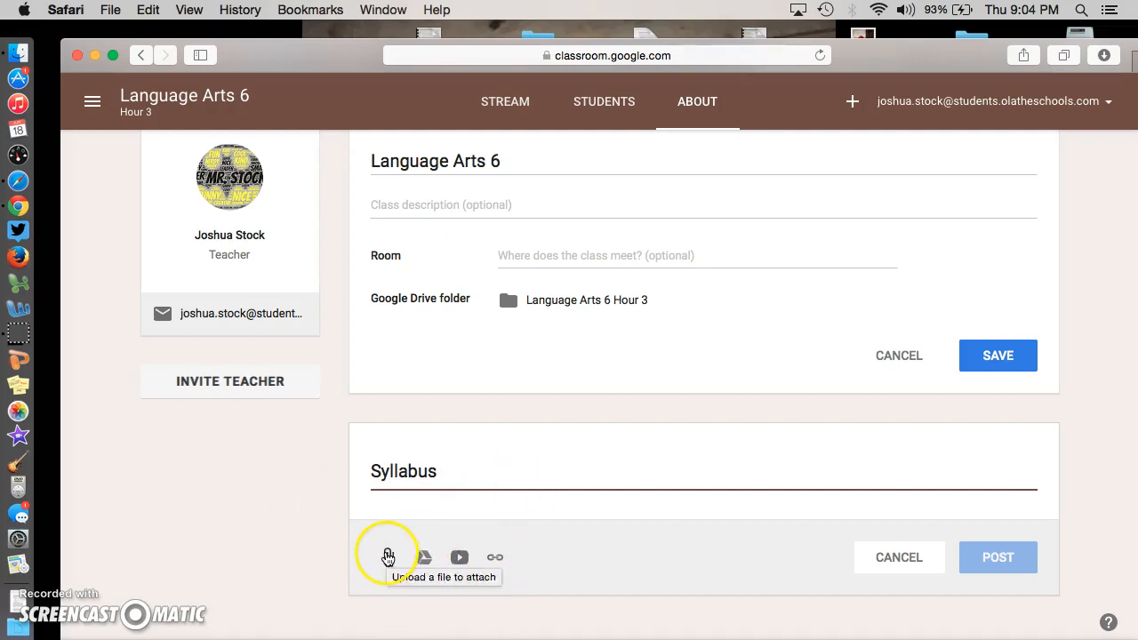
left_click(394, 557)
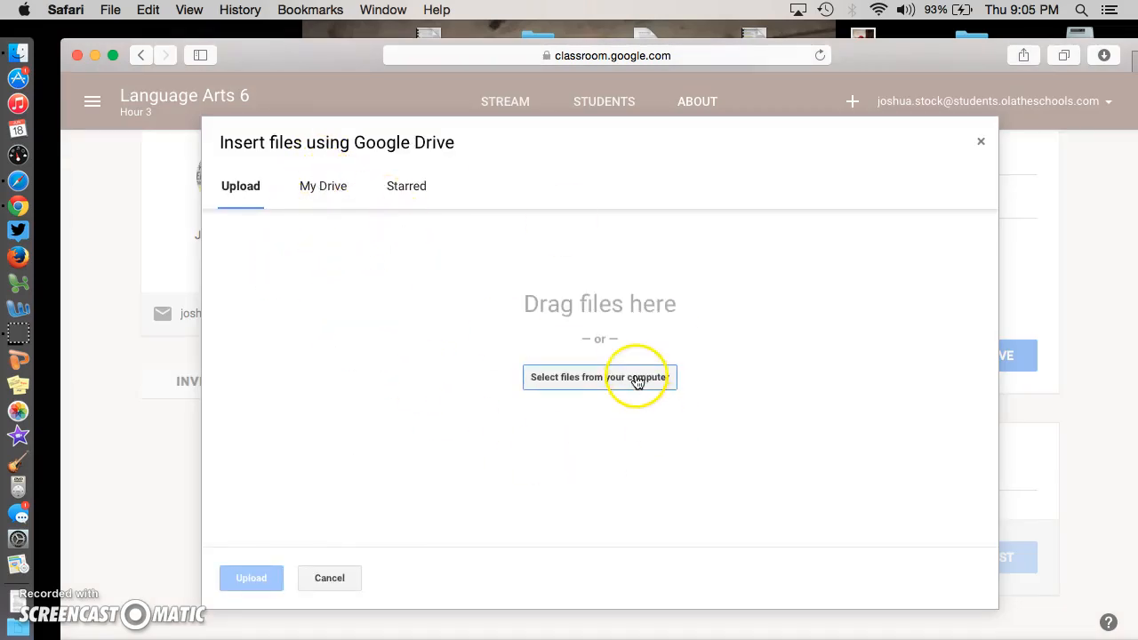
left_click(981, 140)
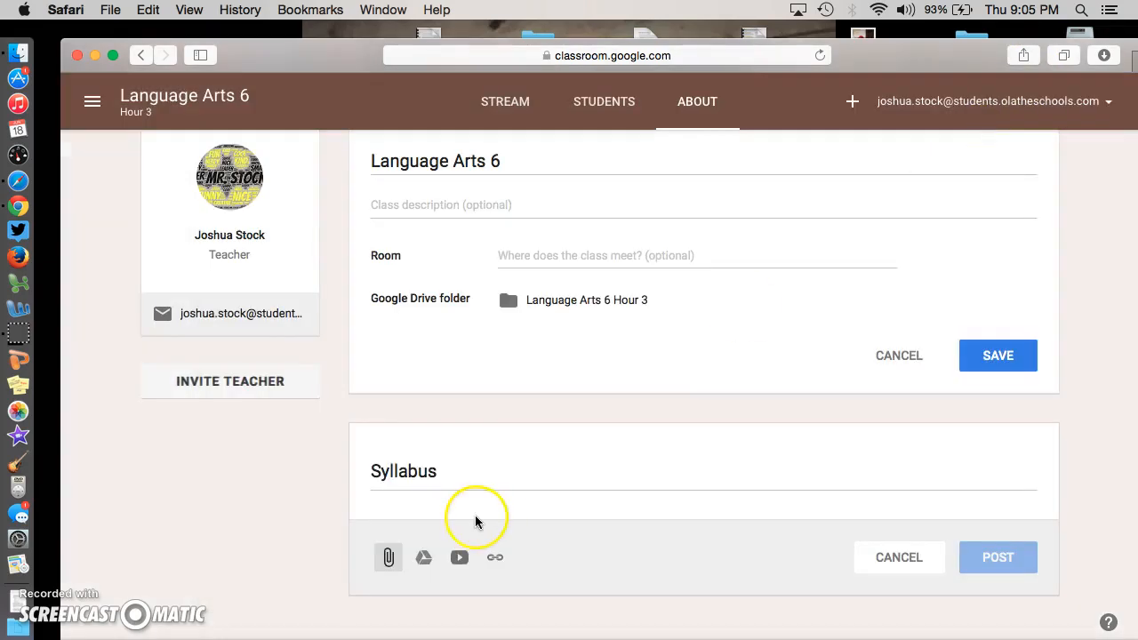
Step: Enter the teacher's blog web address as the first line of the class description and start a second line
scroll(475, 522, "up", 5)
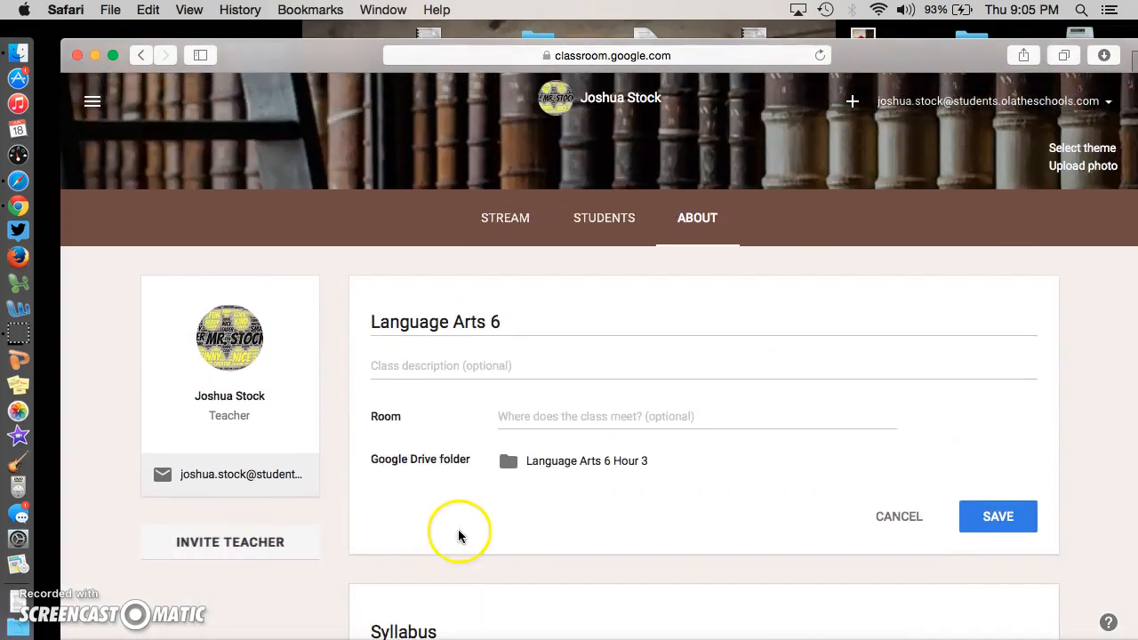
scroll(451, 533, "up", 4)
scroll(464, 478, "down", 4)
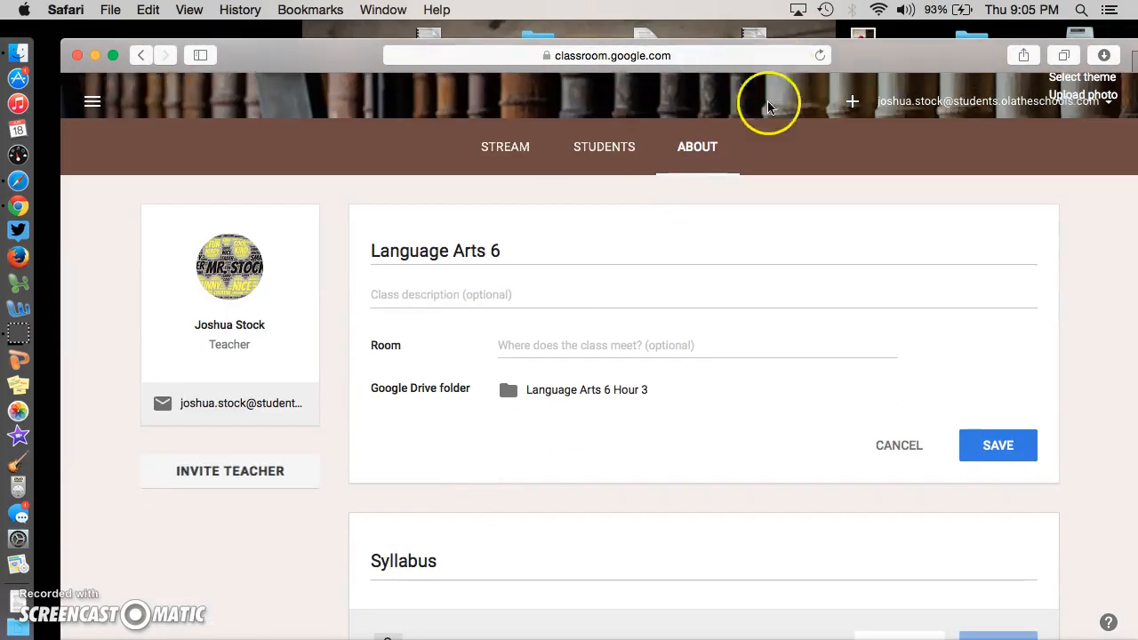
left_click(432, 295)
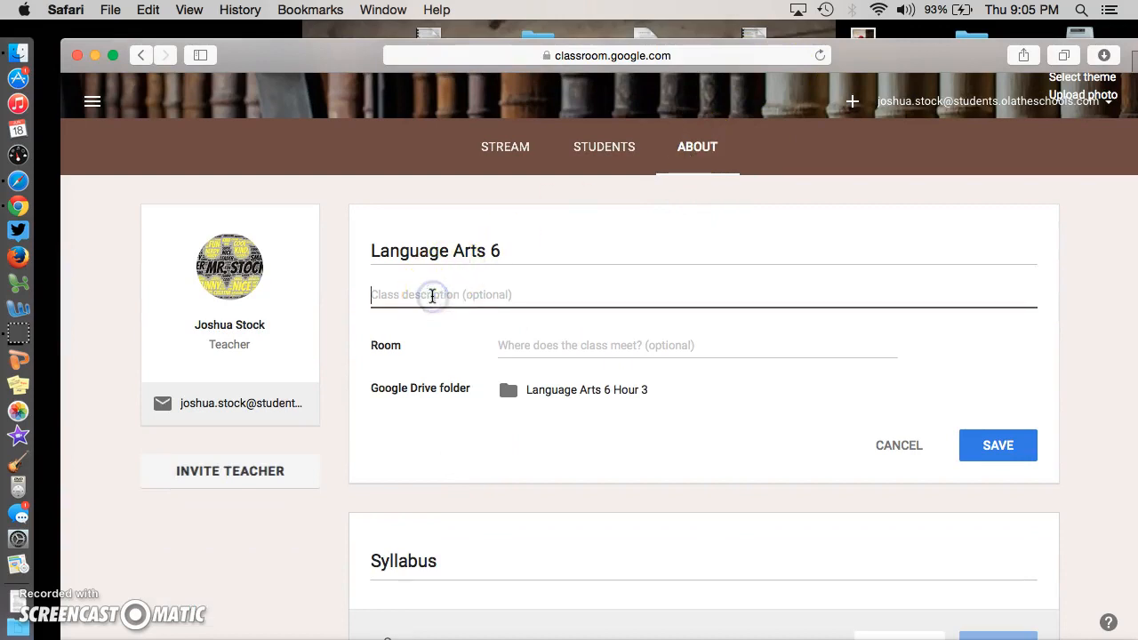
type("https")
key("BackSpace")
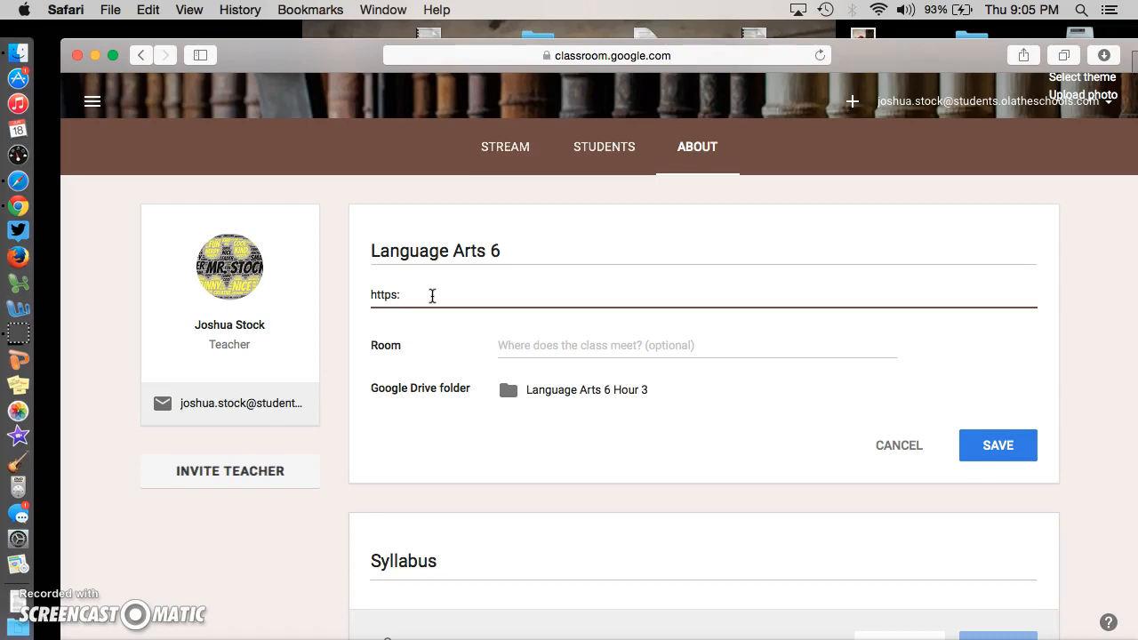
type("s://mrstocksawesomebl")
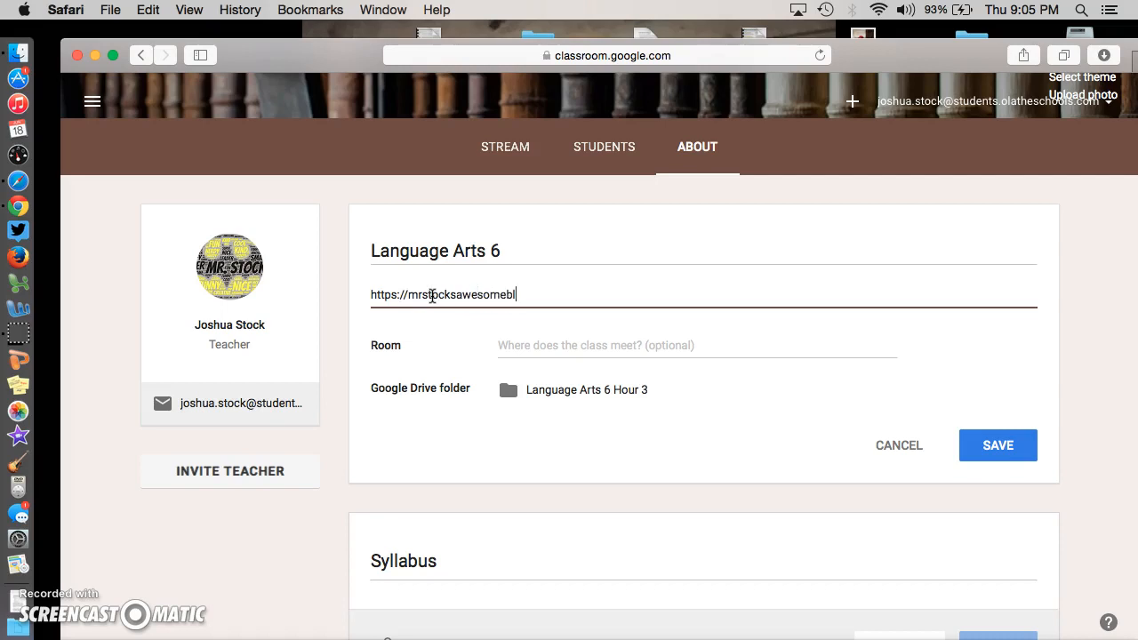
type("og.weebly.com")
key("Return")
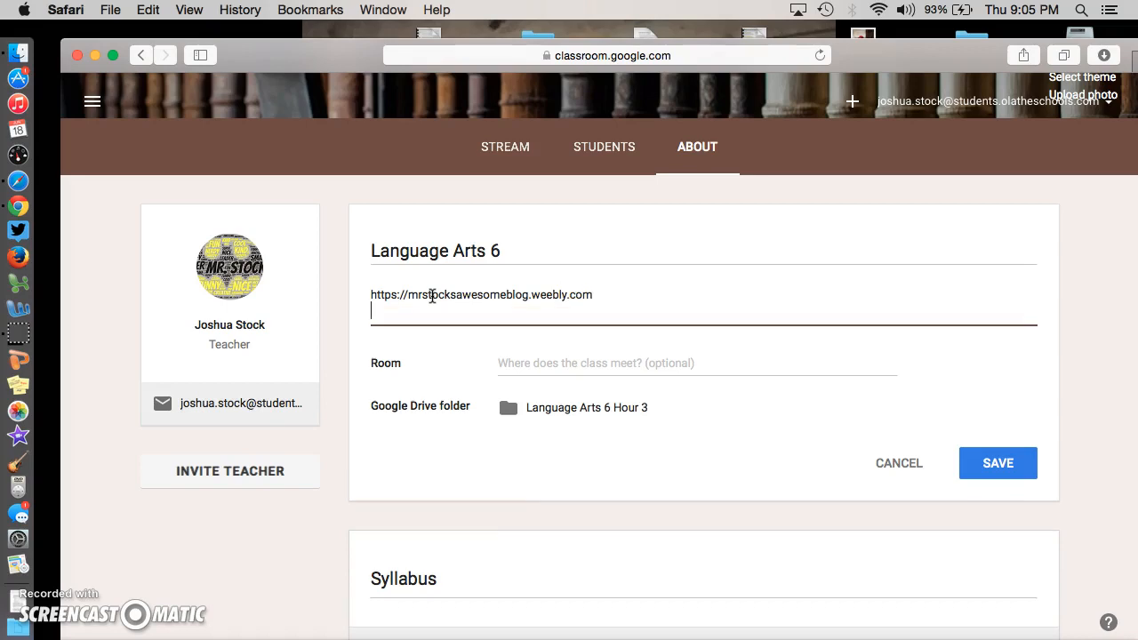
type("https://my.hrw.com")
key("Left")
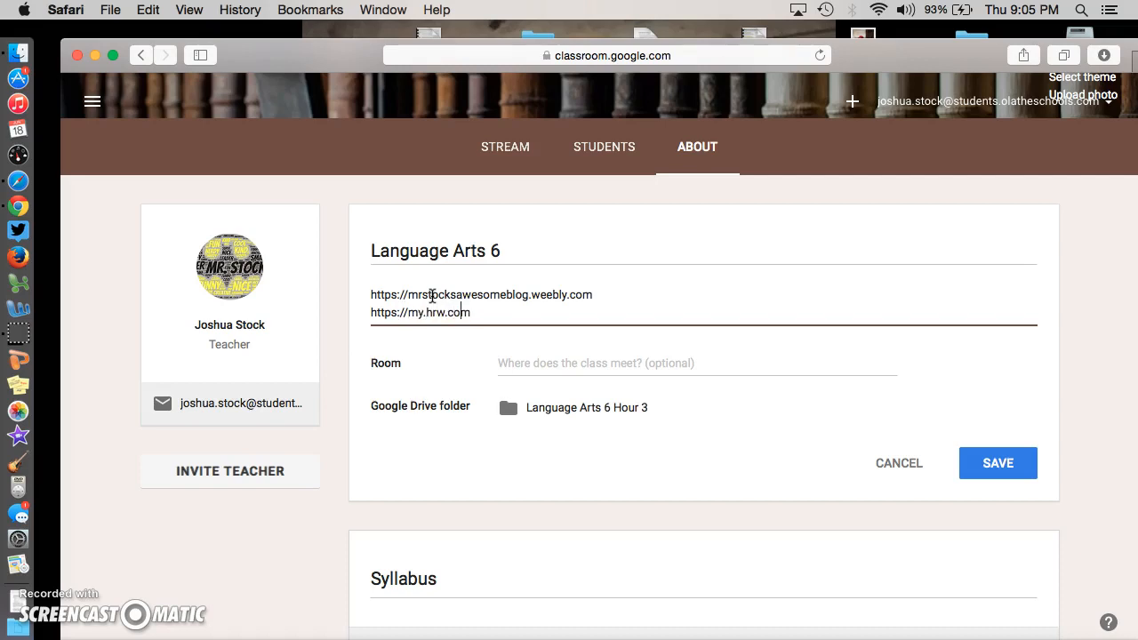
type("Textbook:")
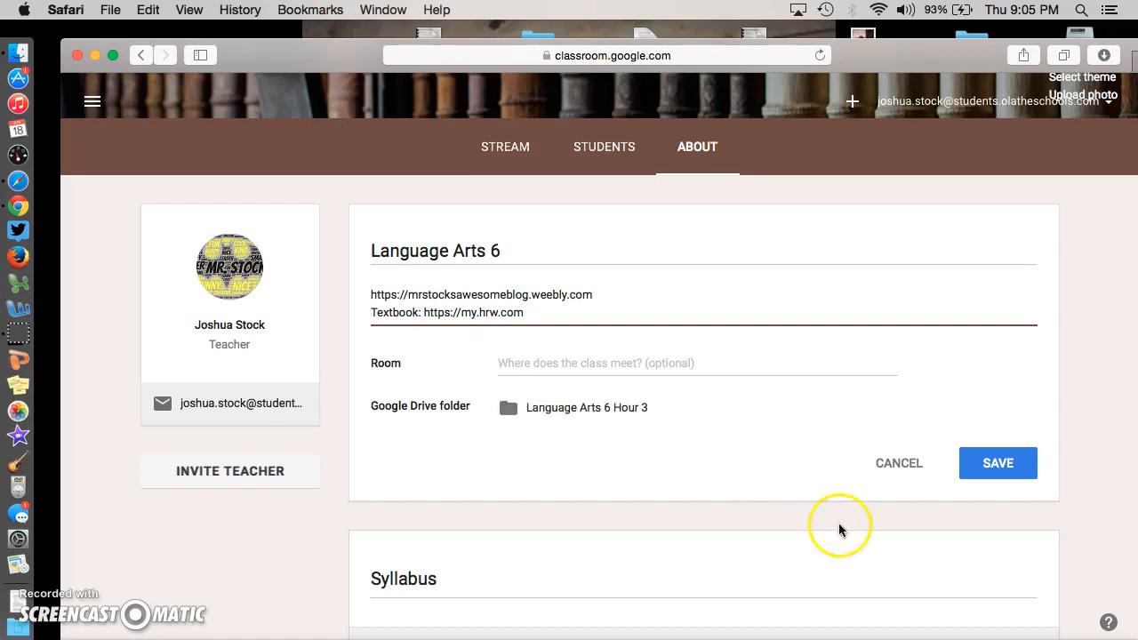
left_click(1037, 460)
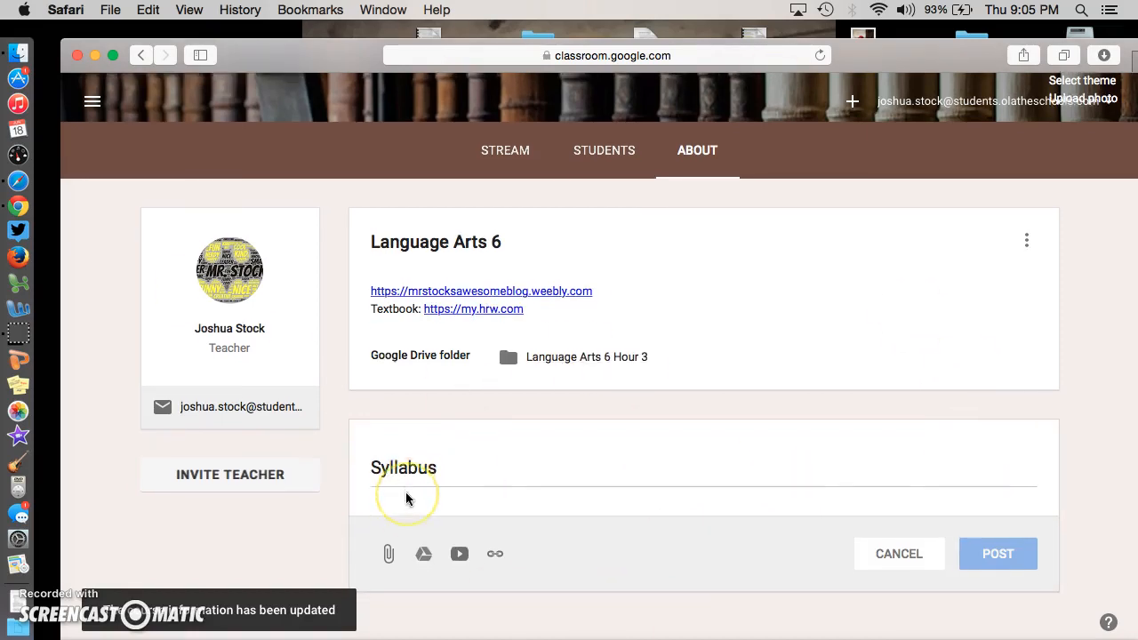
Step: Return to the class stream and look over its announcement, assignment and class code sections
scroll(405, 492, "up", 5)
scroll(405, 473, "down", 5)
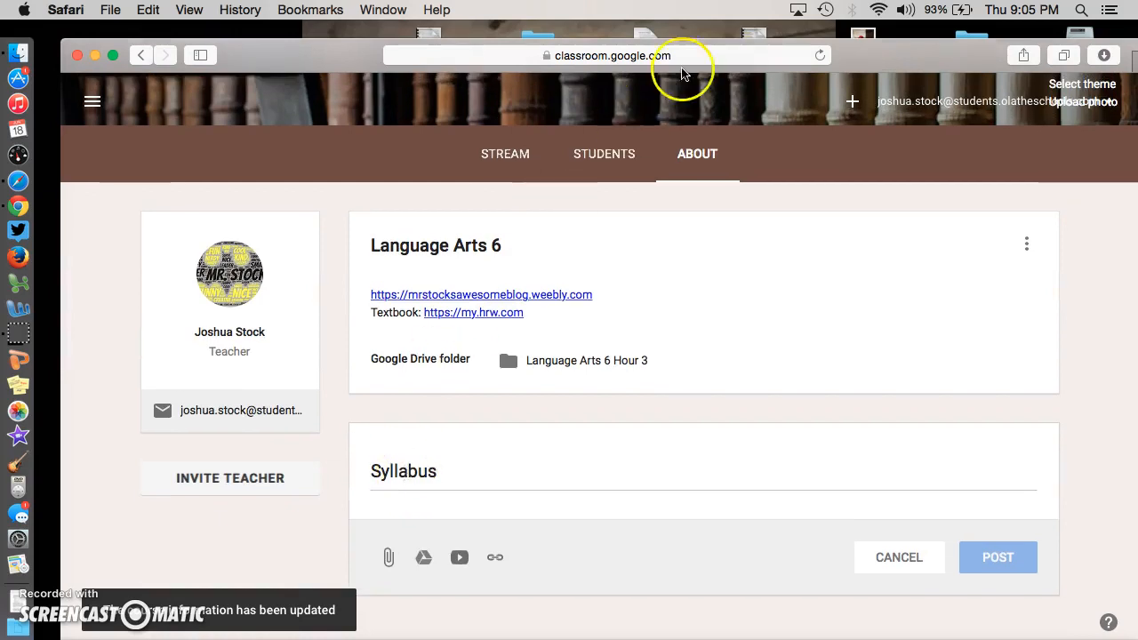
left_click(520, 160)
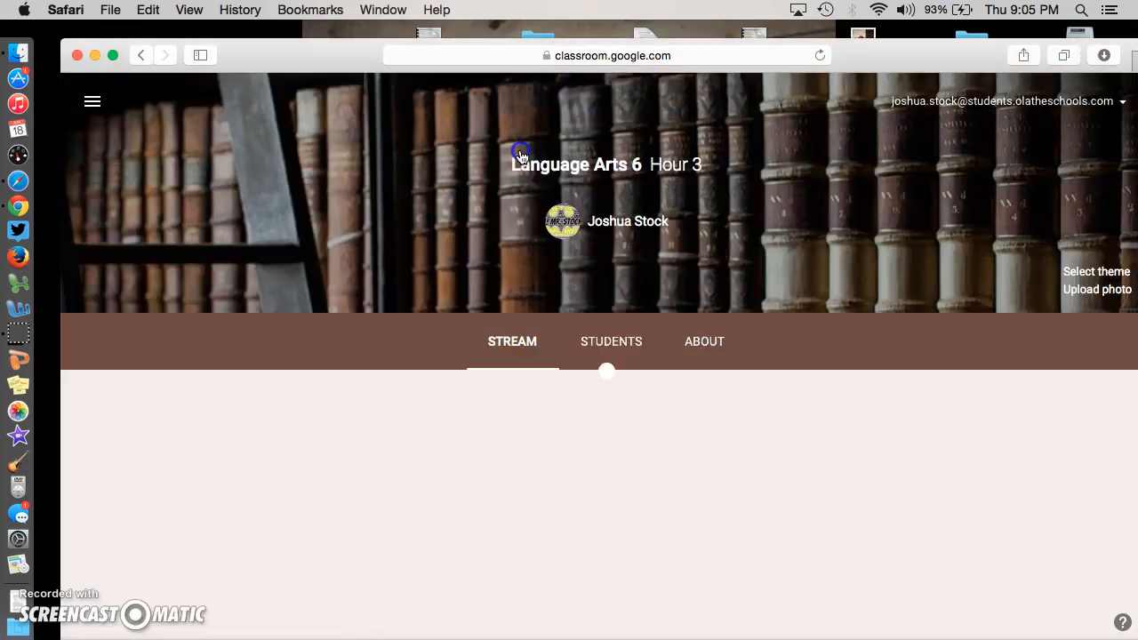
scroll(537, 514, "down", 5)
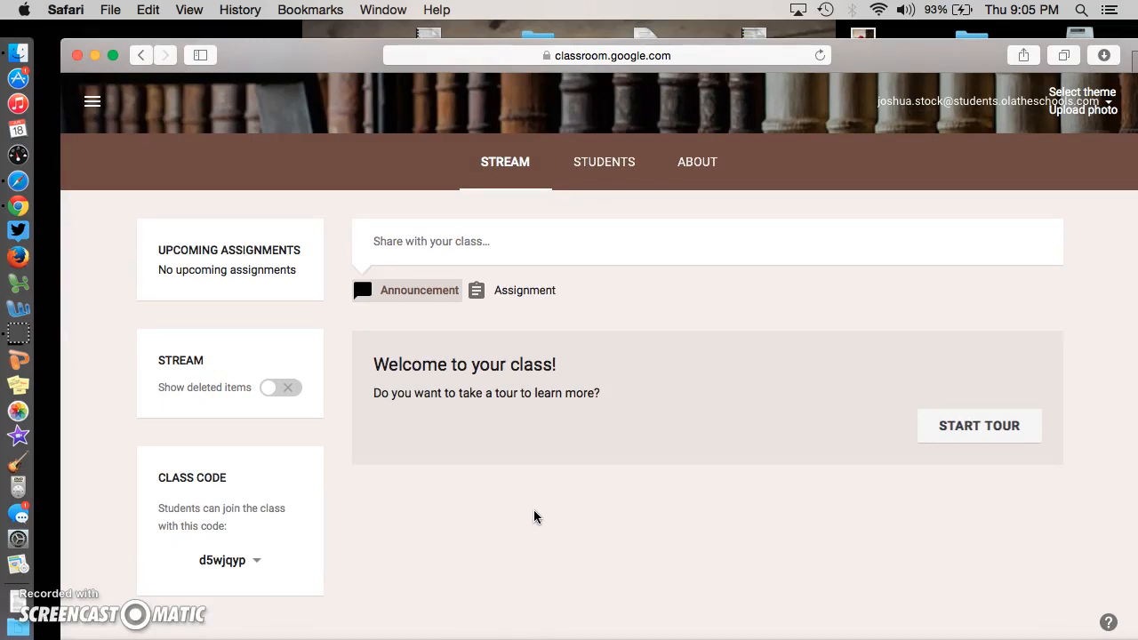
left_click(474, 526)
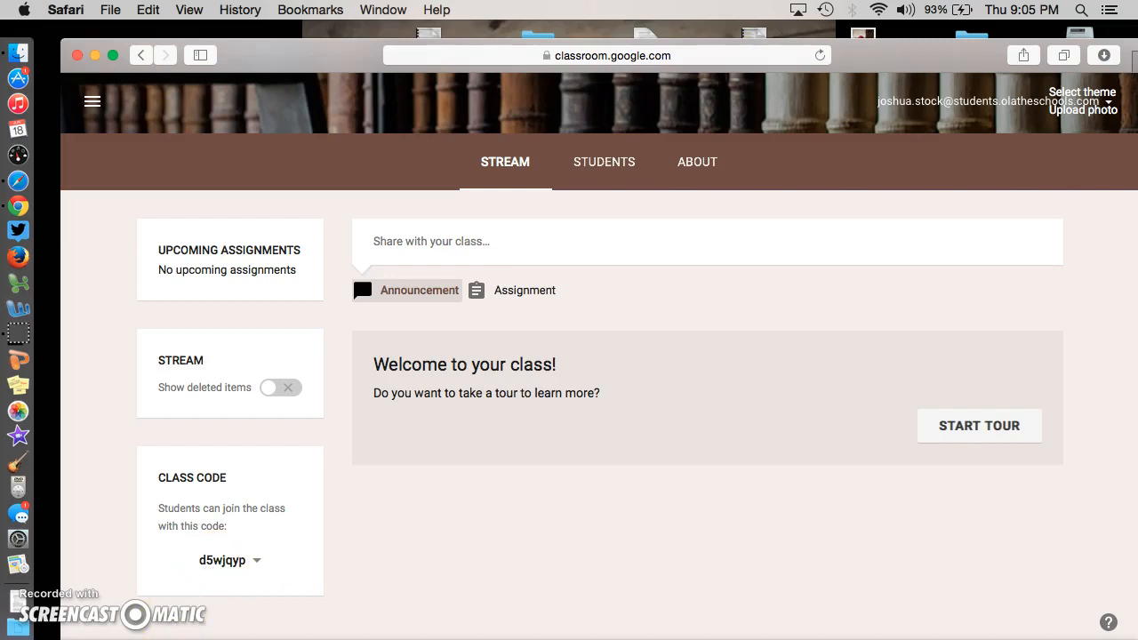